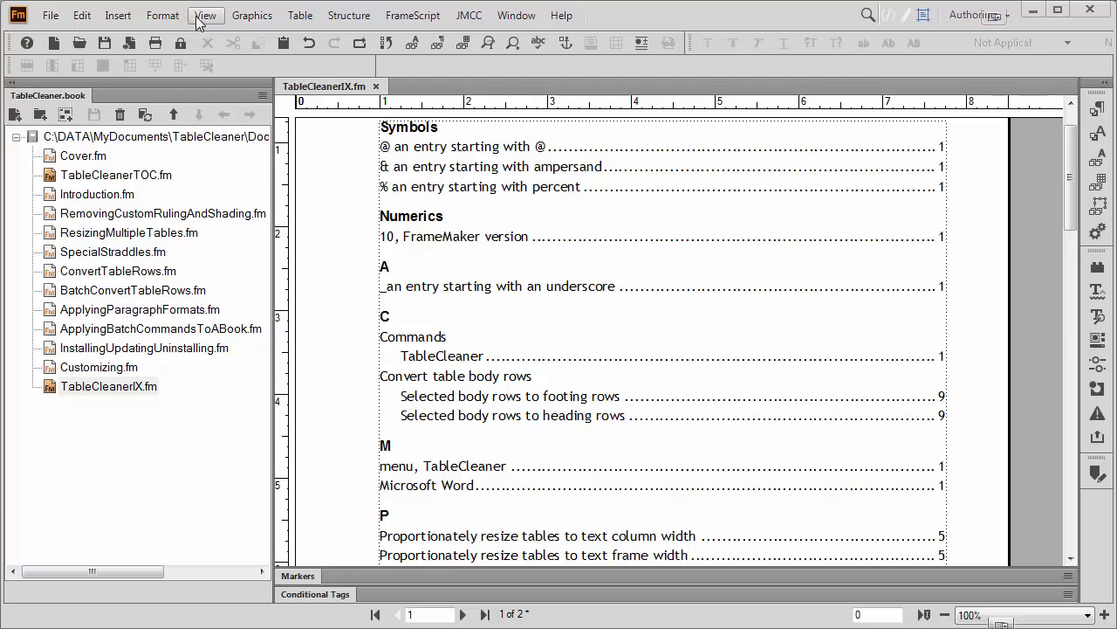
- Display the reference pages of TableCleanerIX.fm and check the paragraph tag of the <$pagenum> line in the IX flow
{"action": "left_click", "coordinate": [205, 16]}
{"action": "left_click", "coordinate": [255, 505]}
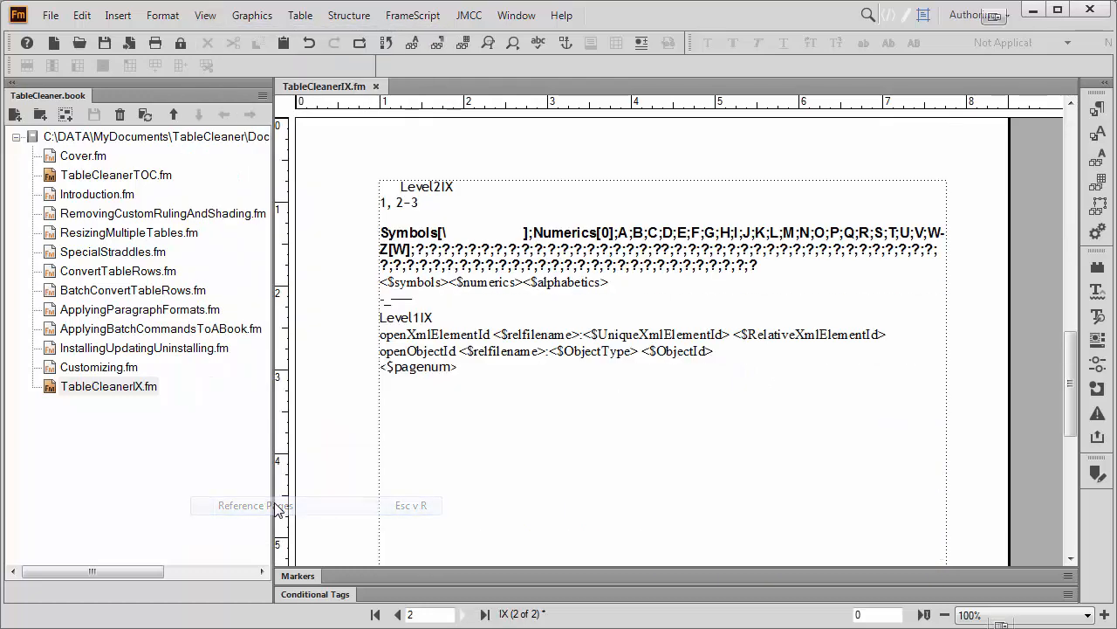
{"action": "left_click", "coordinate": [424, 377]}
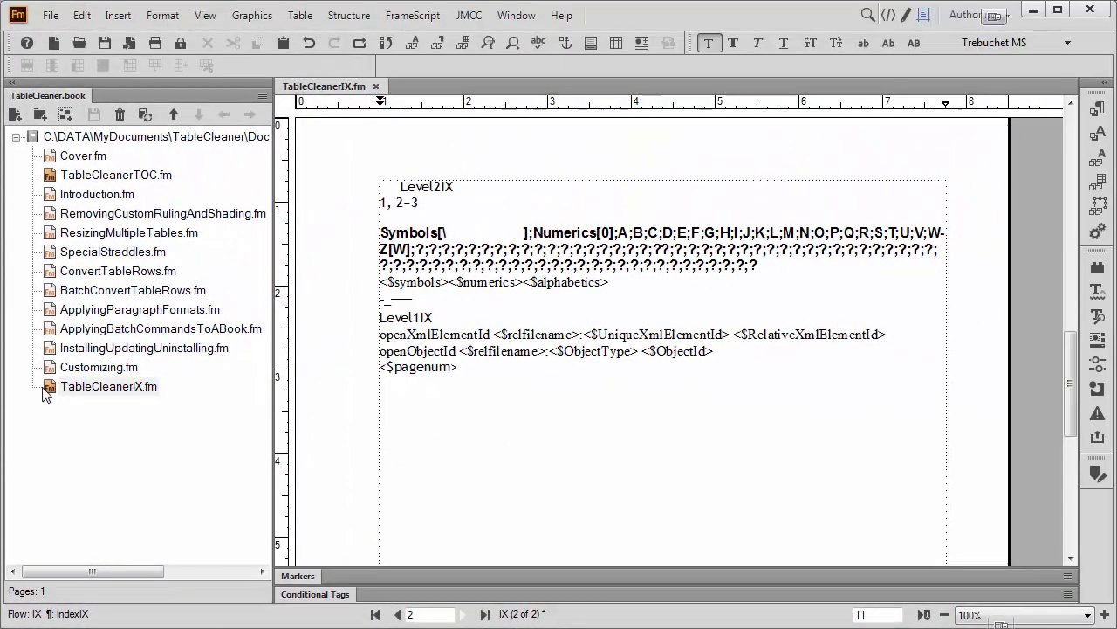
- Add the Author marker type to the standard index setup of TableCleanerIX.fm and update the book
{"action": "left_click", "coordinate": [84, 196]}
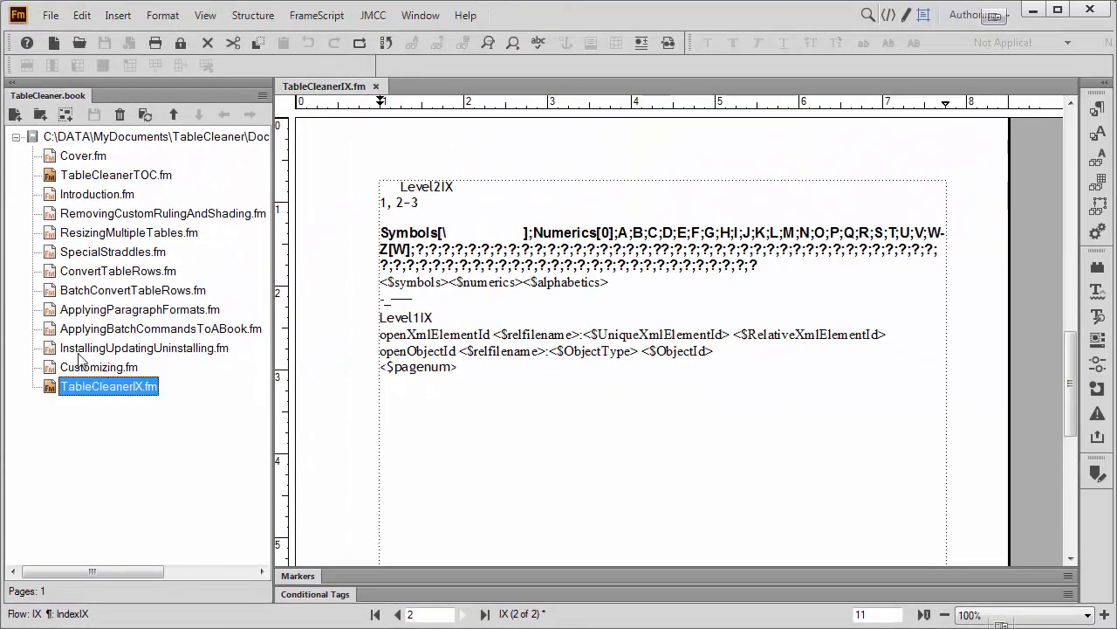
{"action": "left_click", "coordinate": [85, 17]}
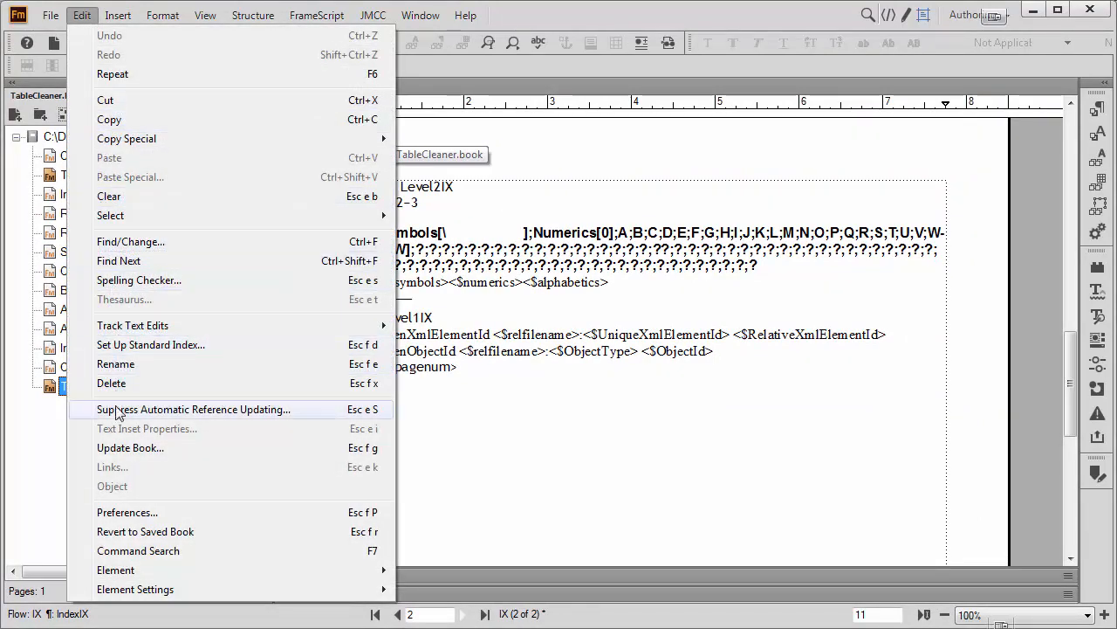
{"action": "left_click", "coordinate": [133, 346]}
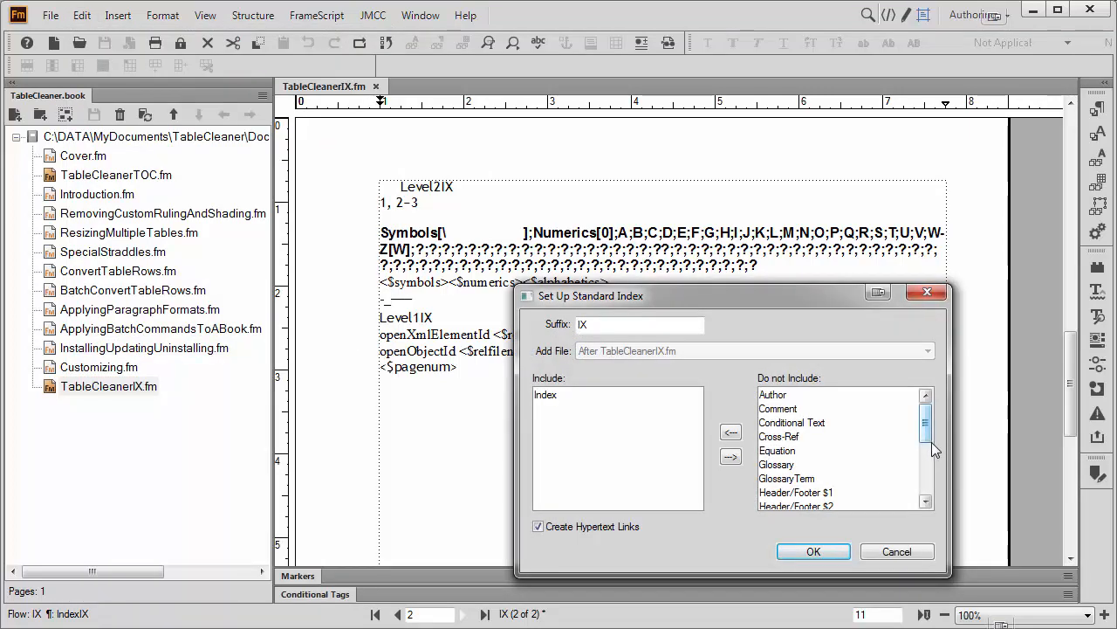
{"action": "left_click", "coordinate": [791, 399]}
{"action": "double_click", "coordinate": [791, 399]}
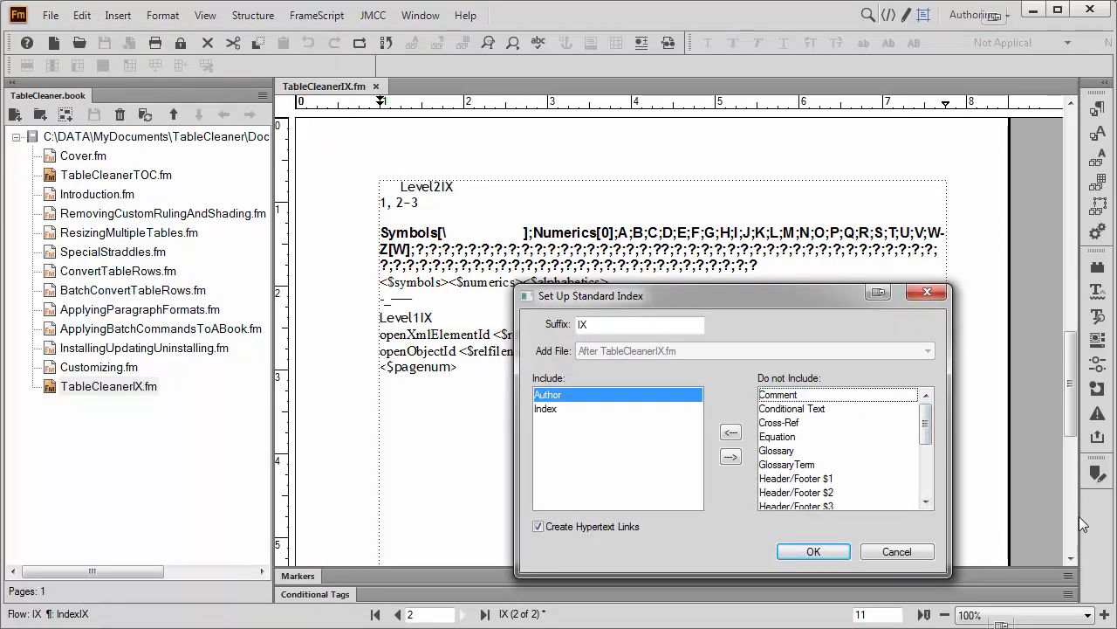
{"action": "left_click", "coordinate": [823, 552]}
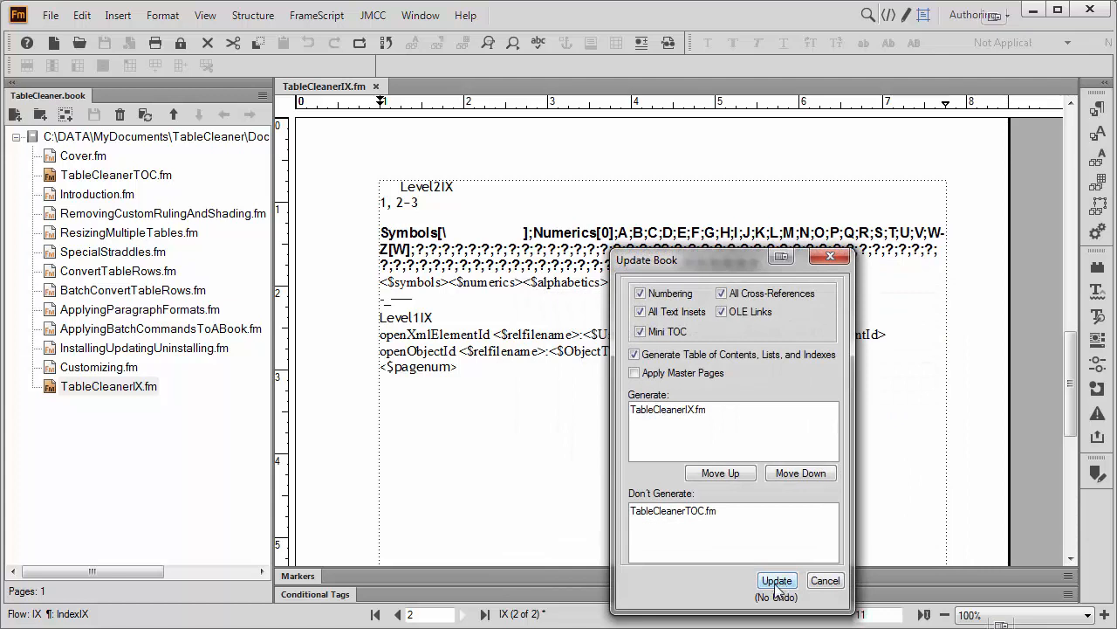
{"action": "left_click", "coordinate": [775, 579]}
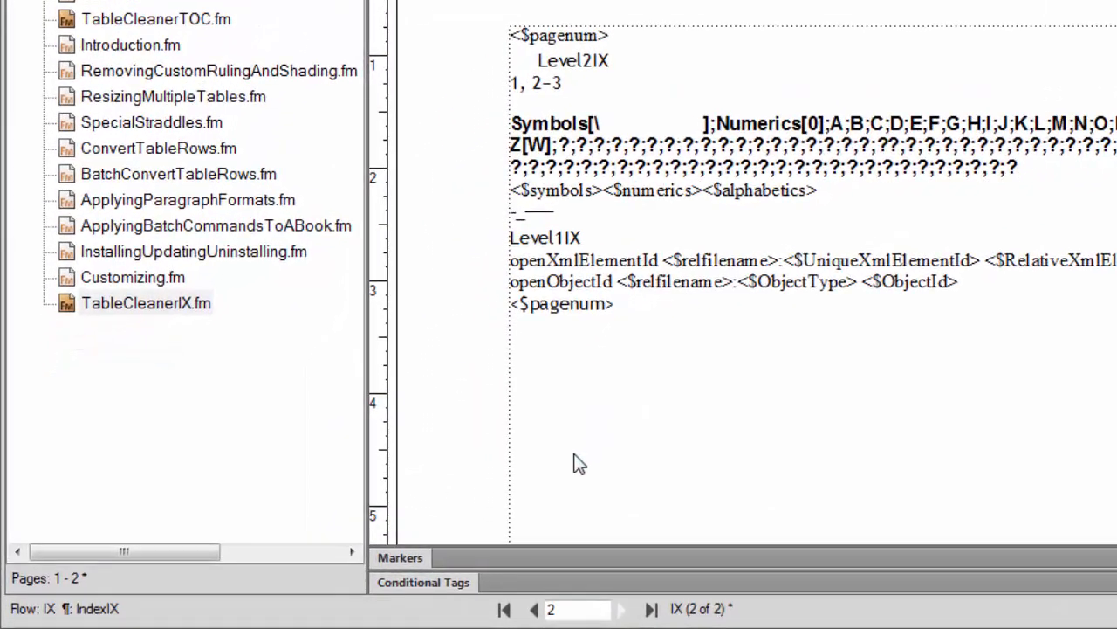
- Compare the paragraph tags of the first and last <$pagenum> lines on the IX reference page
{"action": "left_click", "coordinate": [582, 33]}
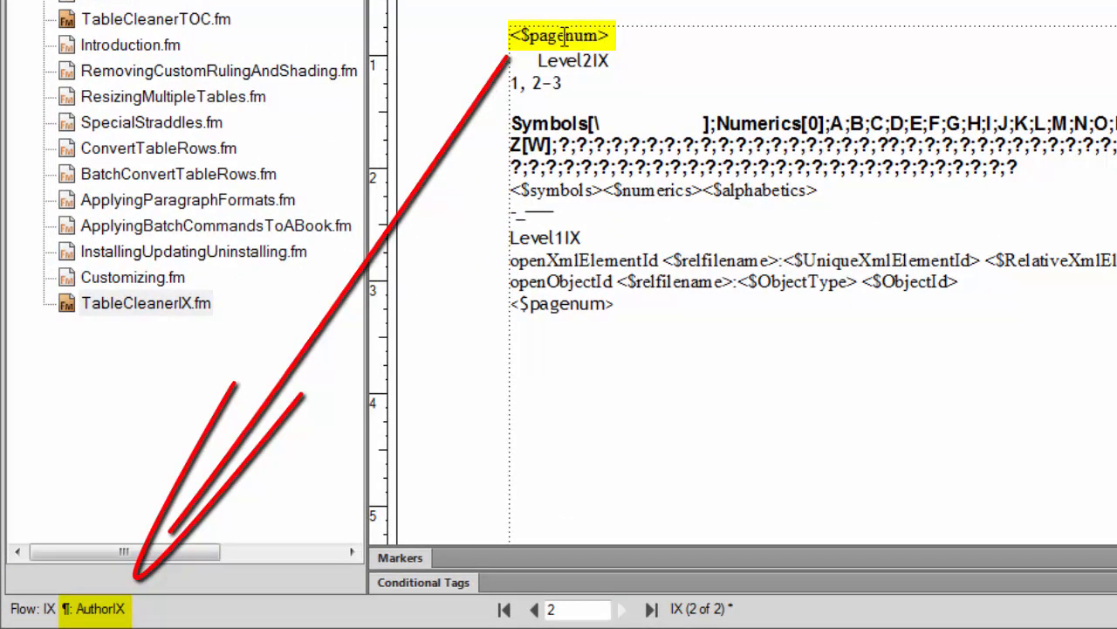
{"action": "left_click", "coordinate": [554, 316]}
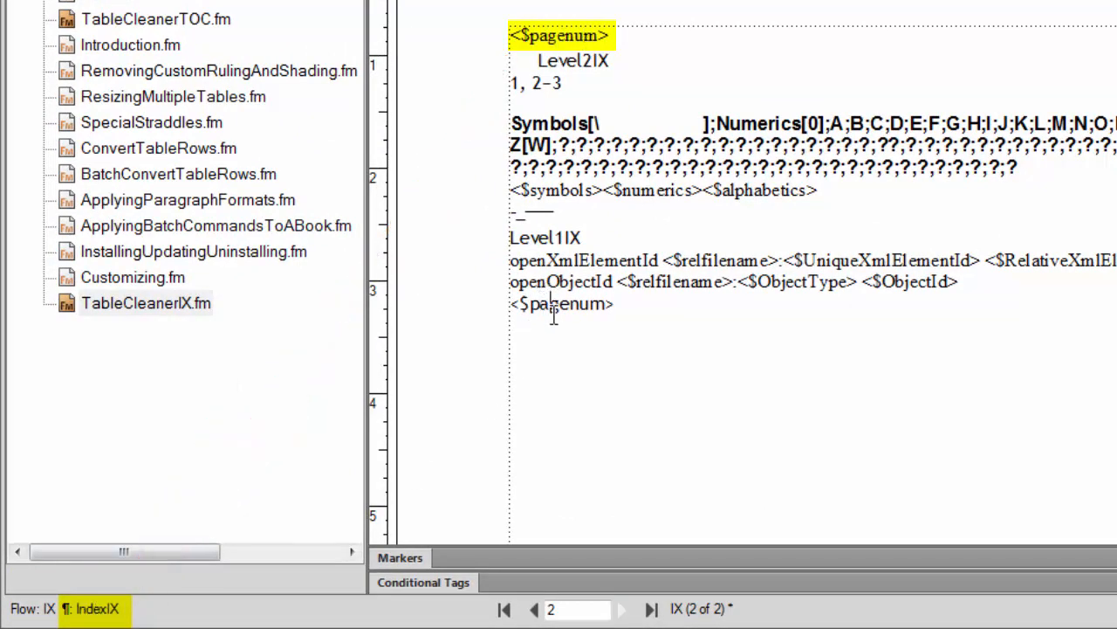
{"action": "left_click", "coordinate": [576, 35]}
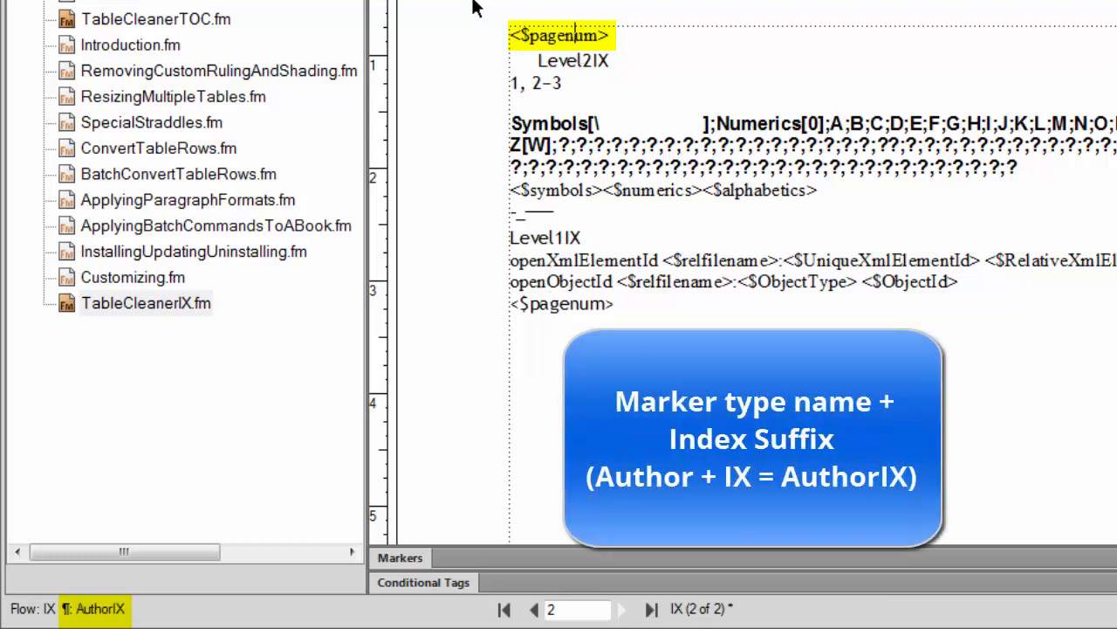
- Remove the Author marker type from the standard index setup of TableCleanerIX.fm without updating the book
{"action": "left_click", "coordinate": [71, 303]}
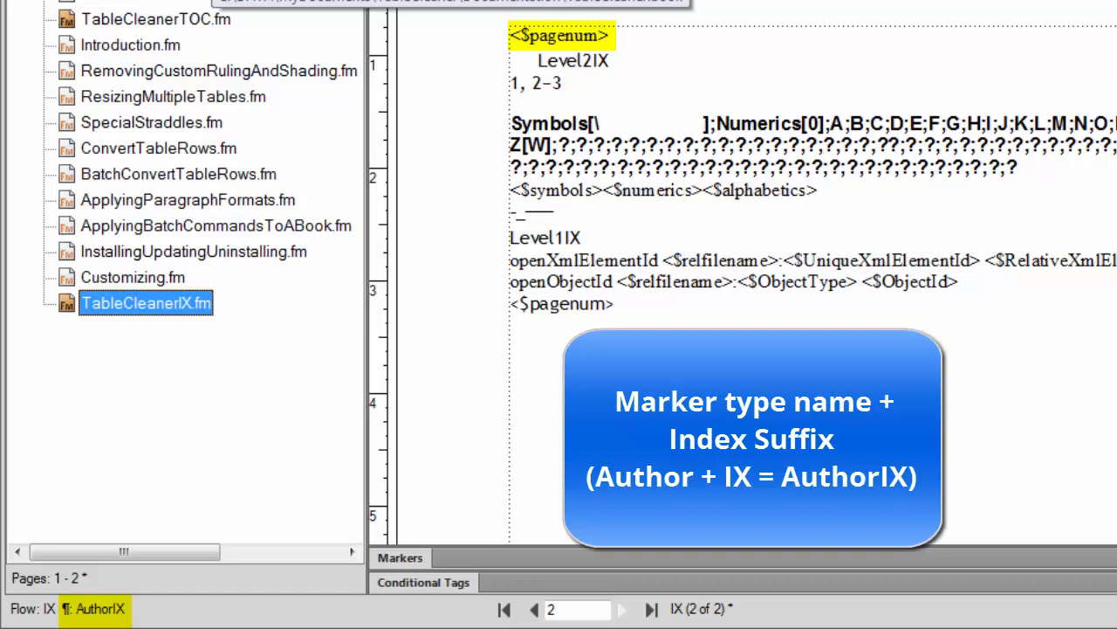
{"action": "left_click", "coordinate": [115, 2]}
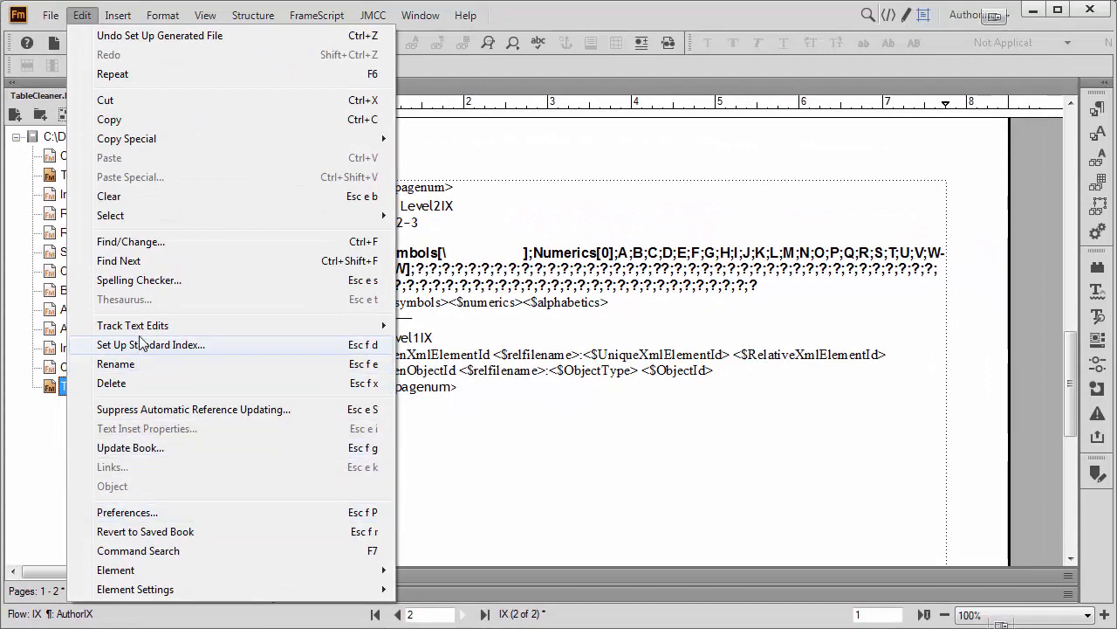
{"action": "left_click", "coordinate": [140, 344]}
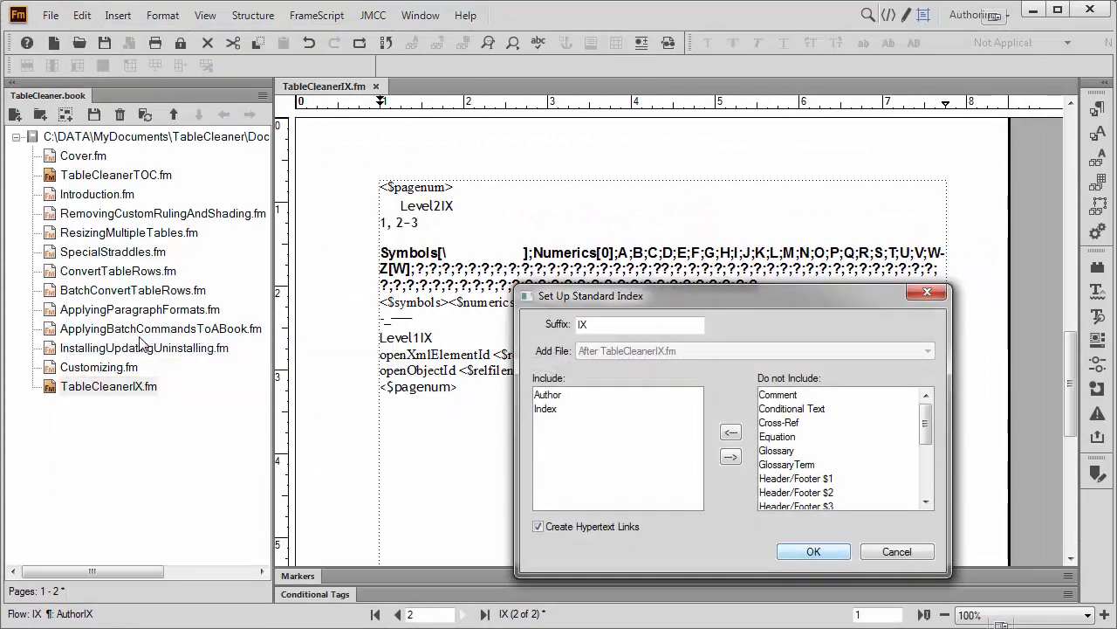
{"action": "double_click", "coordinate": [548, 395]}
{"action": "left_click", "coordinate": [804, 551]}
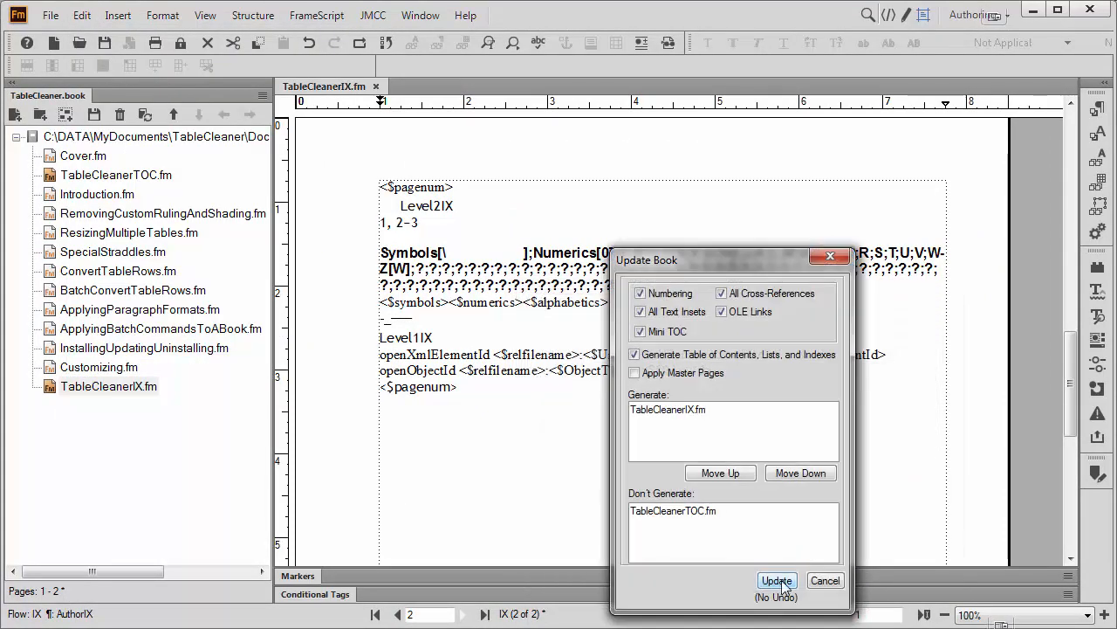
{"action": "left_click", "coordinate": [826, 580]}
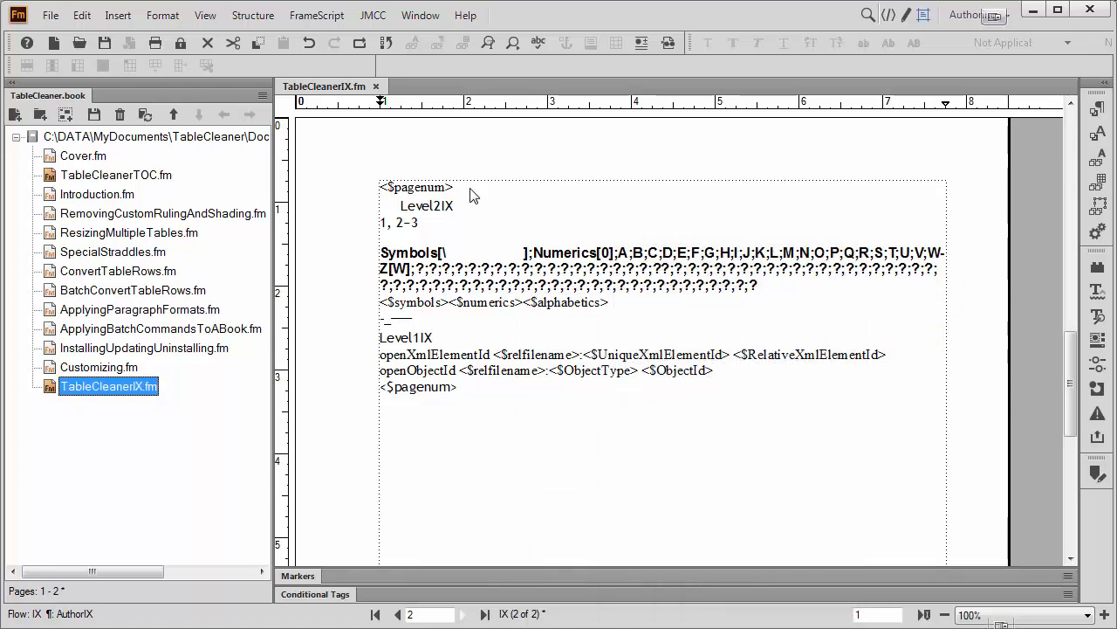
- Revert TableCleanerIX.fm to its last-saved version
{"action": "left_click", "coordinate": [333, 90]}
{"action": "left_click", "coordinate": [79, 17]}
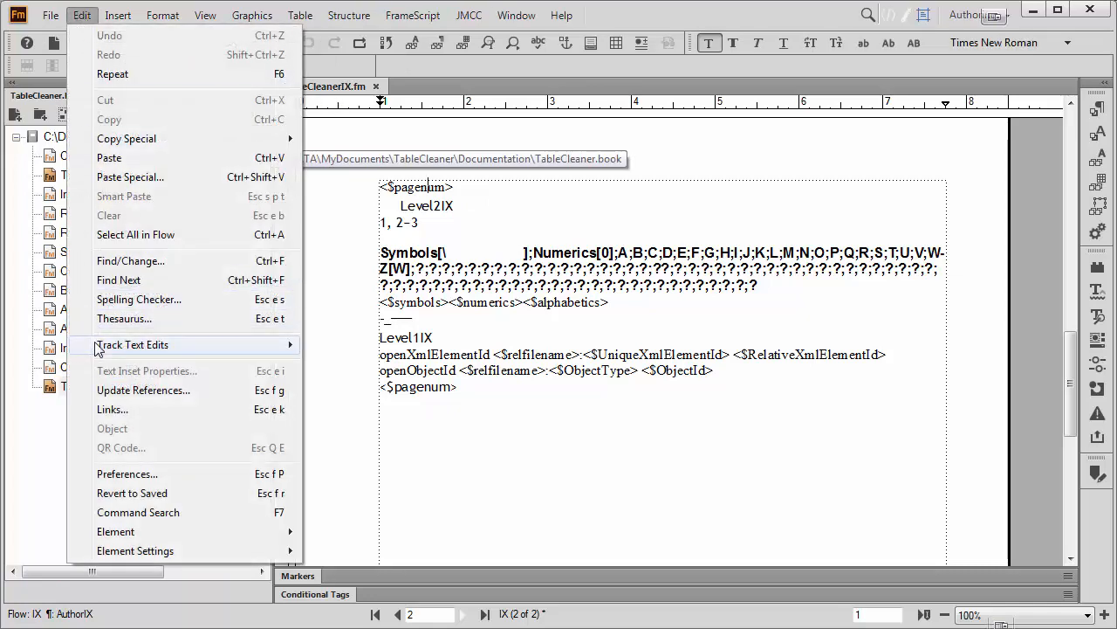
{"action": "left_click", "coordinate": [118, 493]}
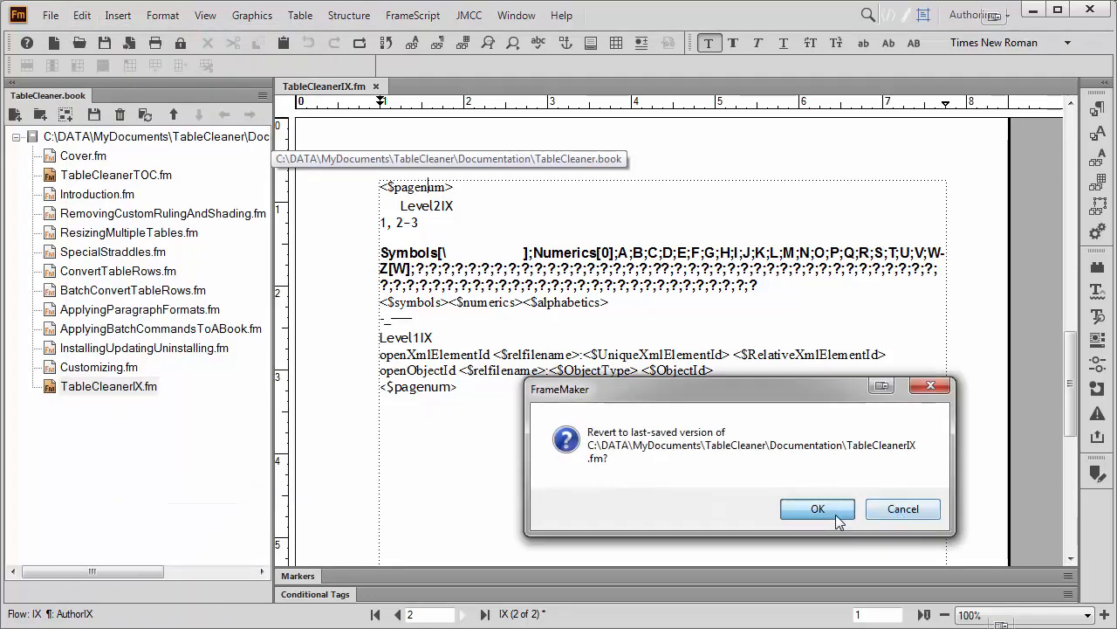
{"action": "left_click", "coordinate": [815, 508]}
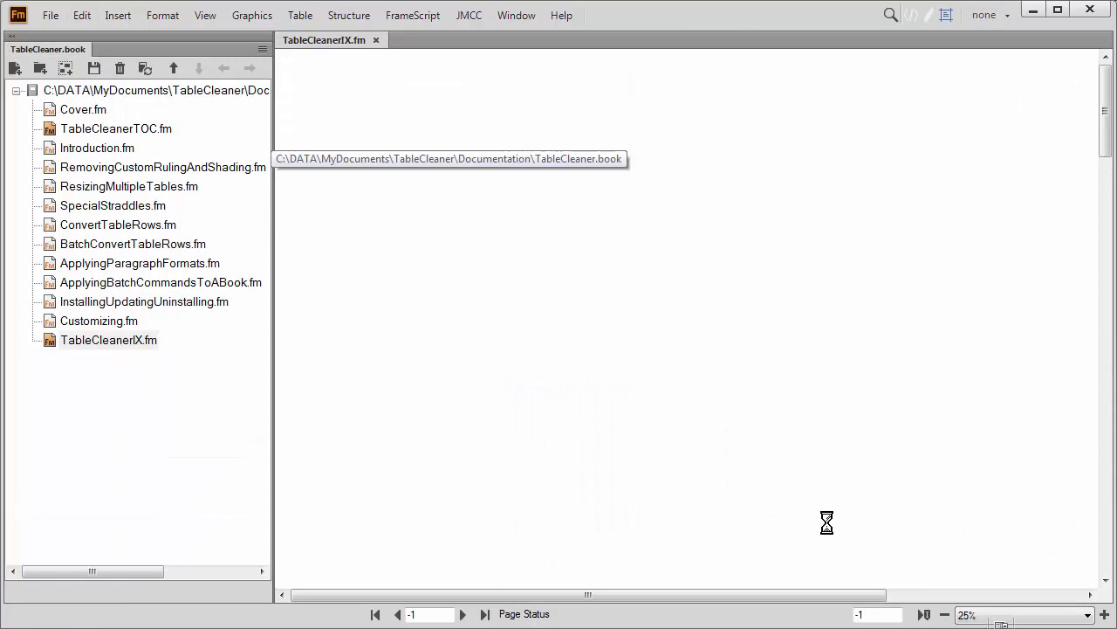
- Display the IX reference page of TableCleanerIX.fm and place the insertion point in its <$pagenum> line
{"action": "left_click", "coordinate": [205, 15]}
{"action": "left_click", "coordinate": [234, 508]}
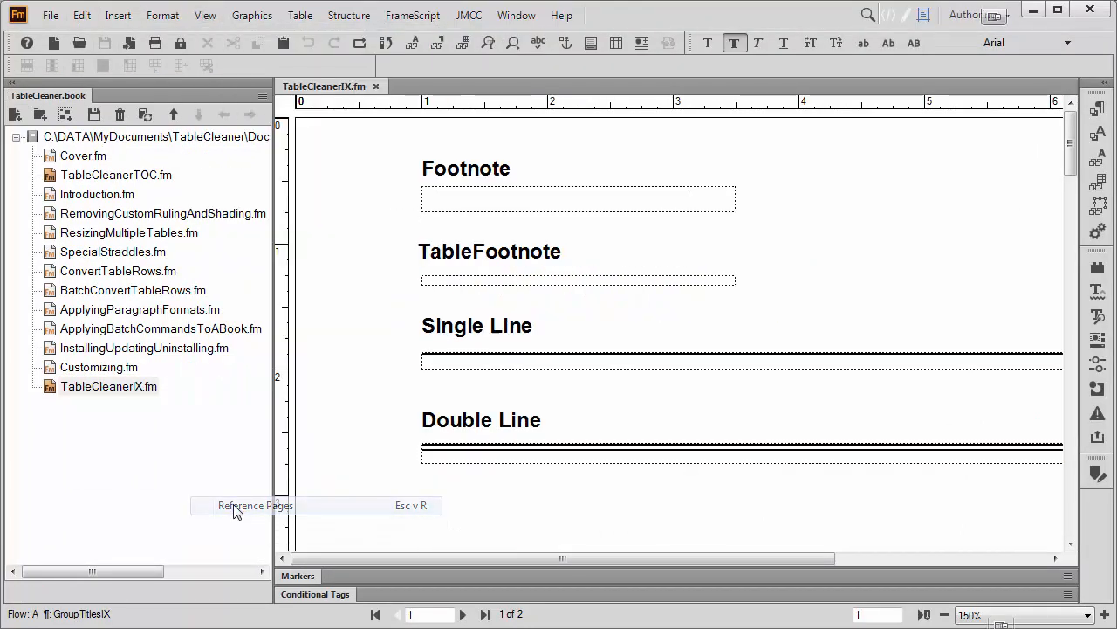
{"action": "left_click", "coordinate": [463, 615]}
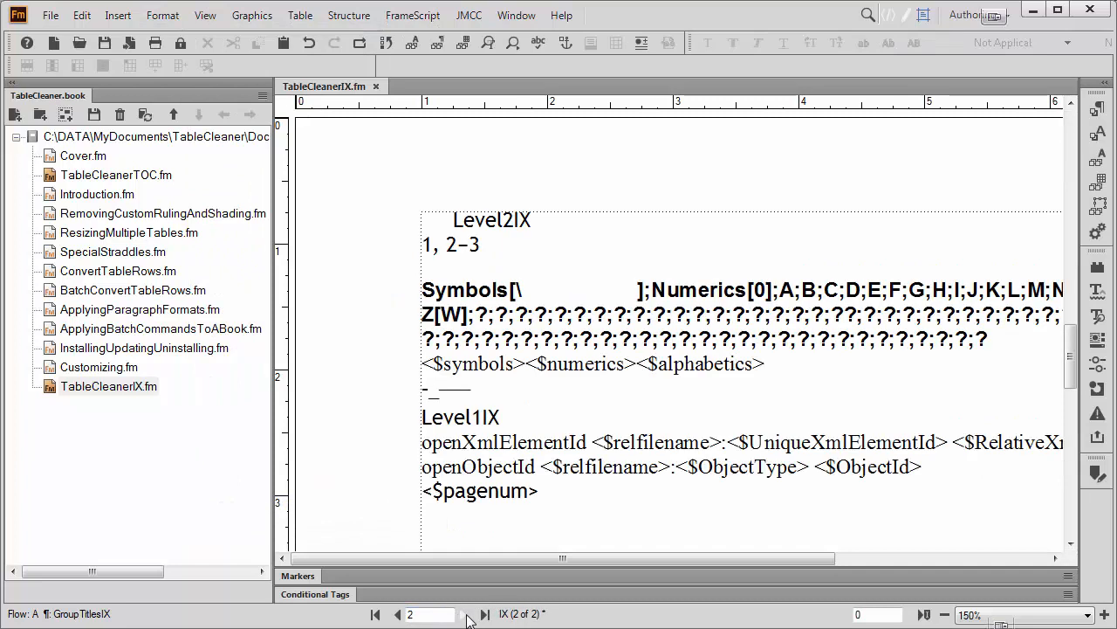
{"action": "left_click", "coordinate": [543, 492]}
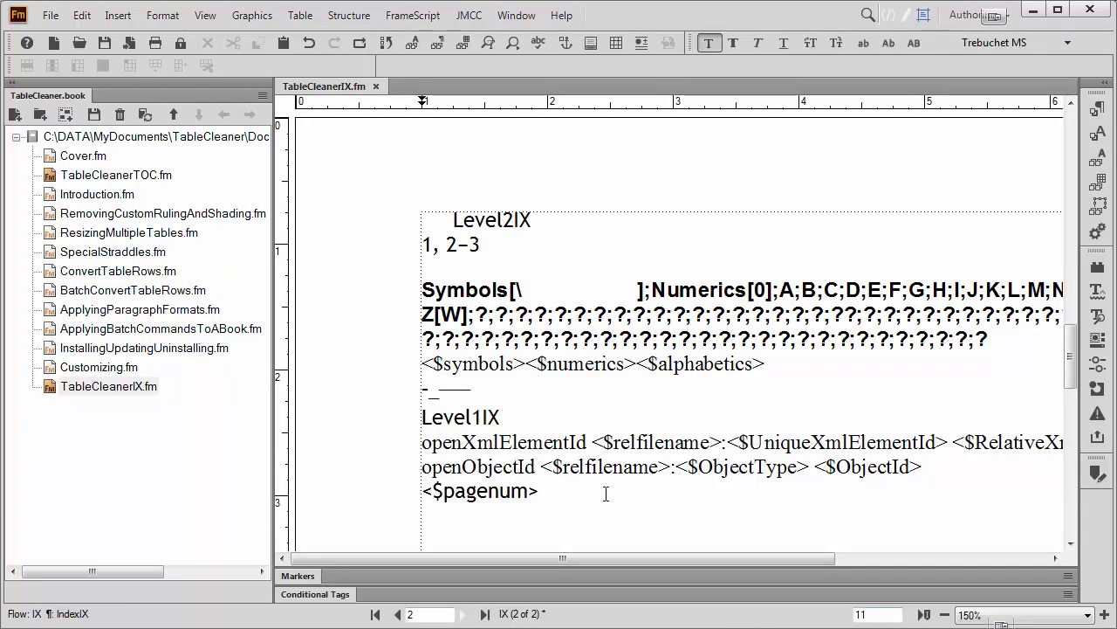
- Insert the <$chapnum> building block and a hyphen in front of <$pagenum> in the IndexIX paragraph
{"action": "scroll", "coordinate": [606, 495], "scroll_direction": "down", "scroll_amount": 5}
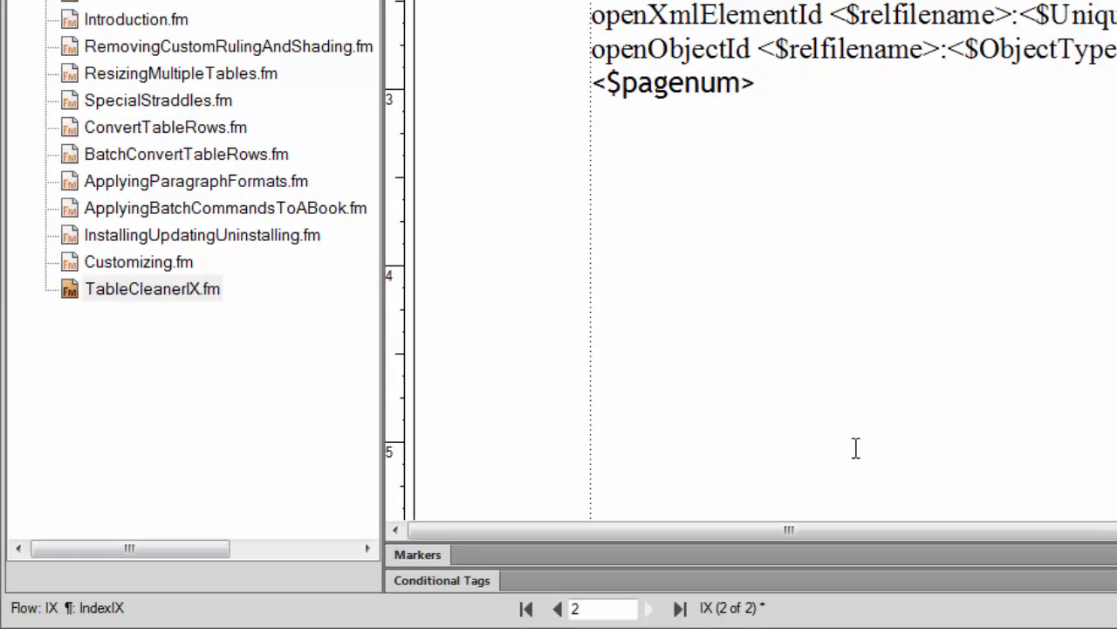
{"action": "left_click", "coordinate": [596, 81]}
{"action": "type", "text": "<"}
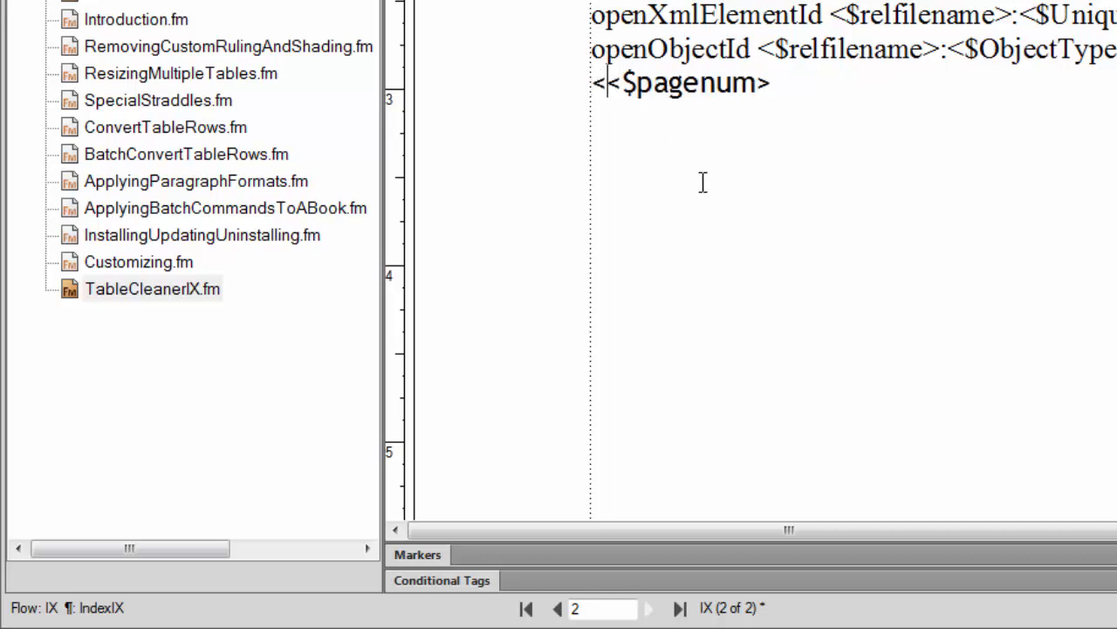
{"action": "type", "text": "$"}
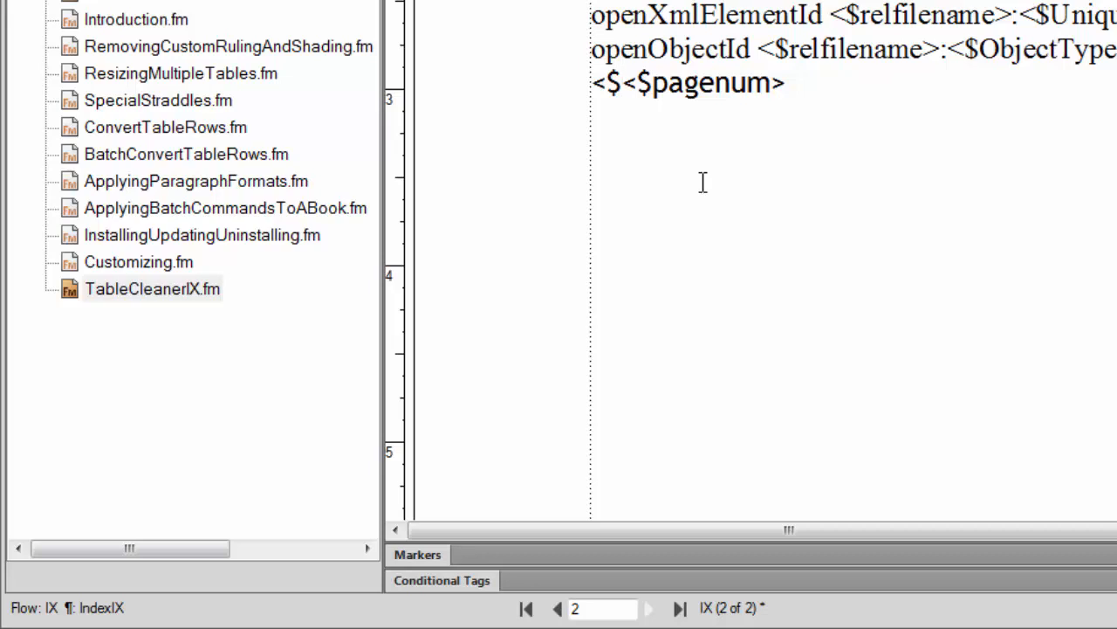
{"action": "type", "text": "chap"}
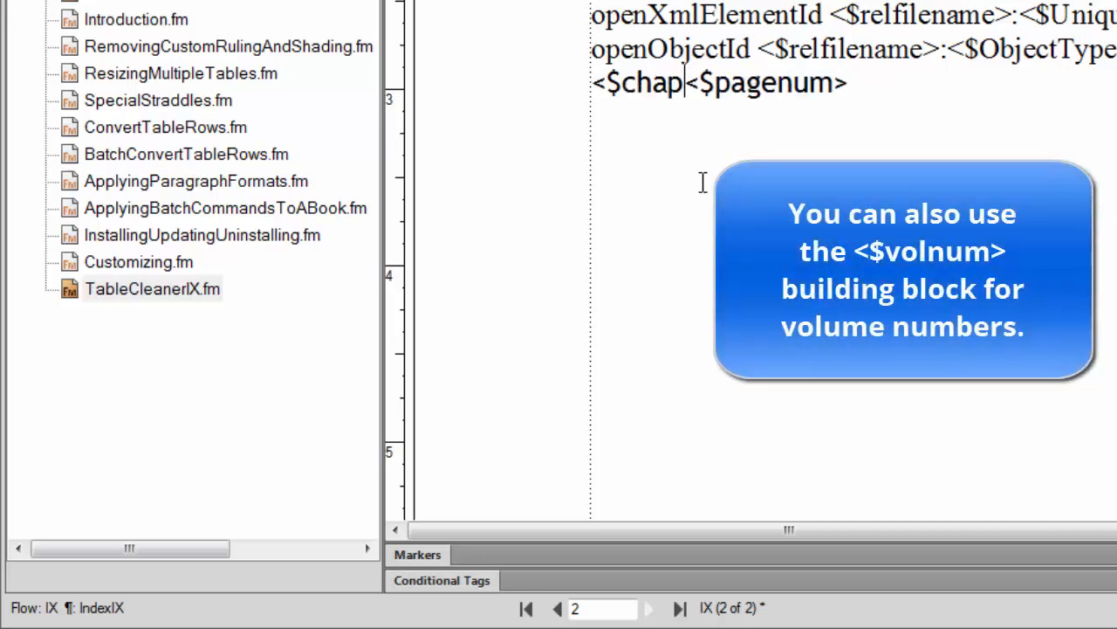
{"action": "type", "text": "num>"}
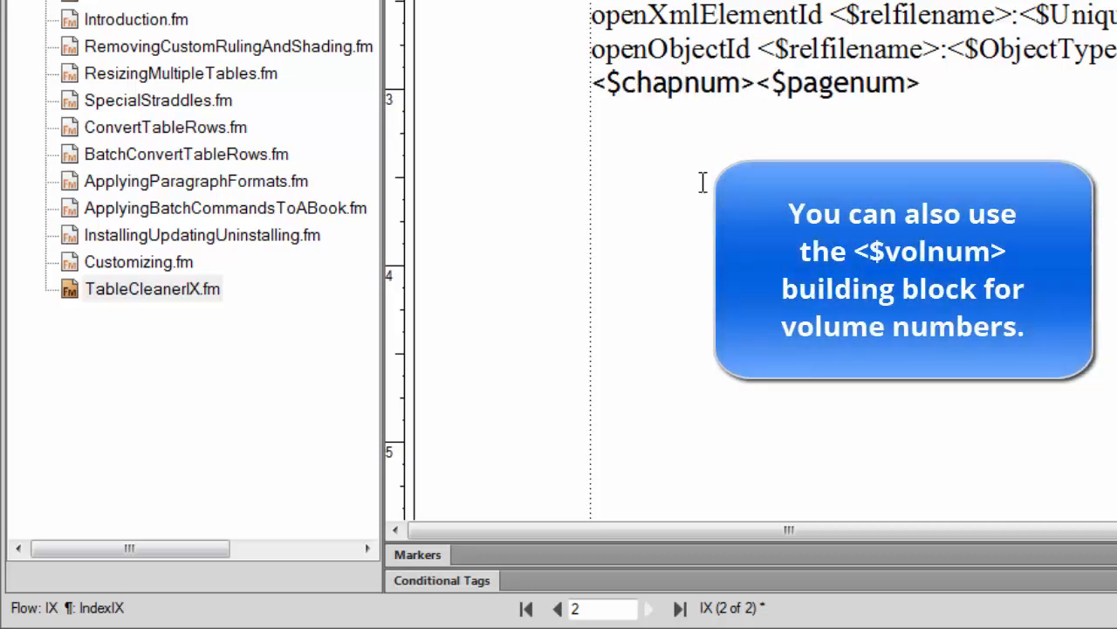
{"action": "type", "text": "-"}
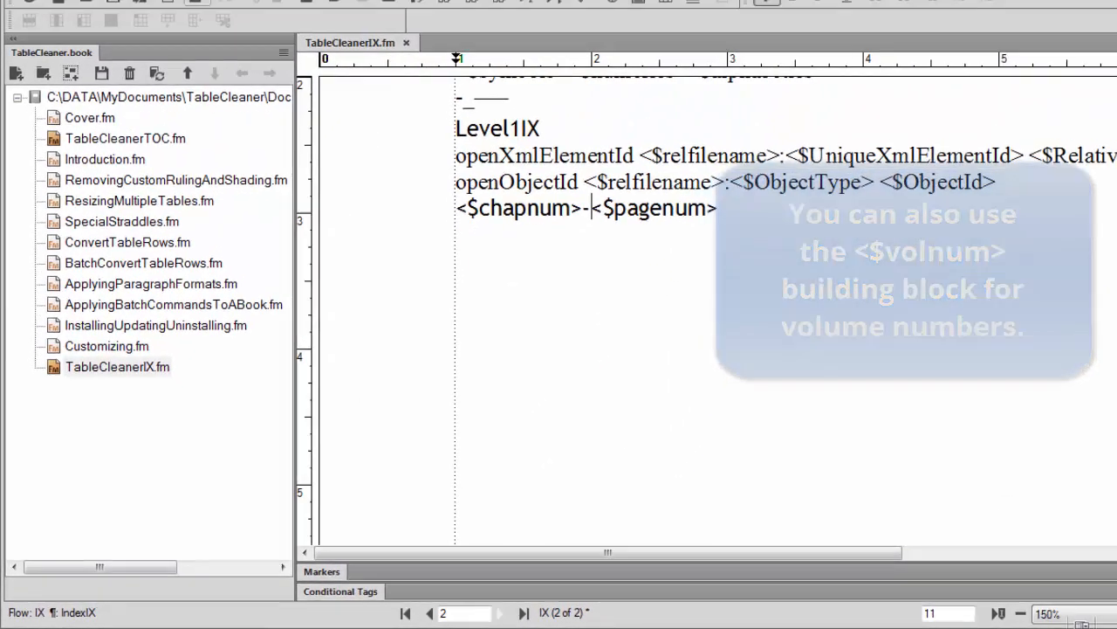
- Return to the index's body pages and update the book to regenerate TableCleanerIX.fm
{"action": "left_click", "coordinate": [206, 15]}
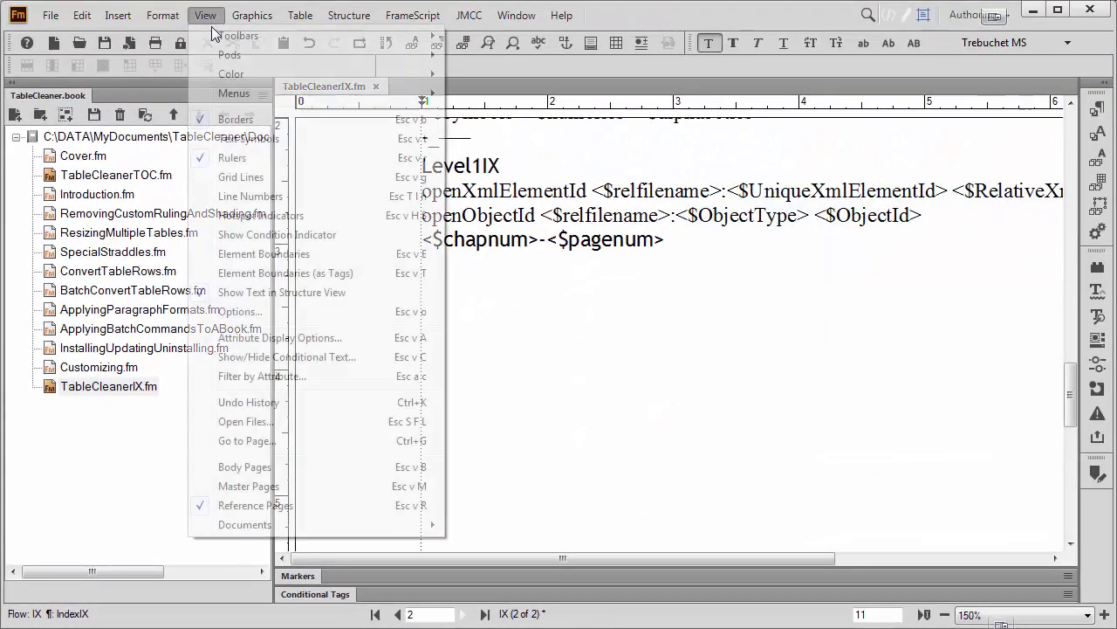
{"action": "left_click", "coordinate": [251, 467]}
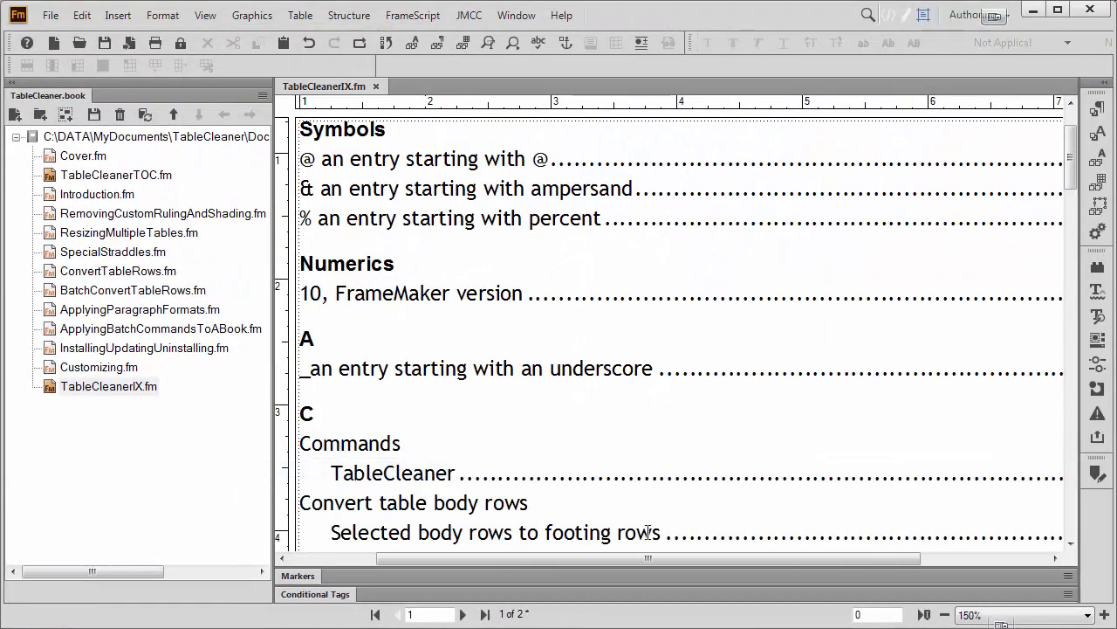
{"action": "left_click", "coordinate": [1000, 616]}
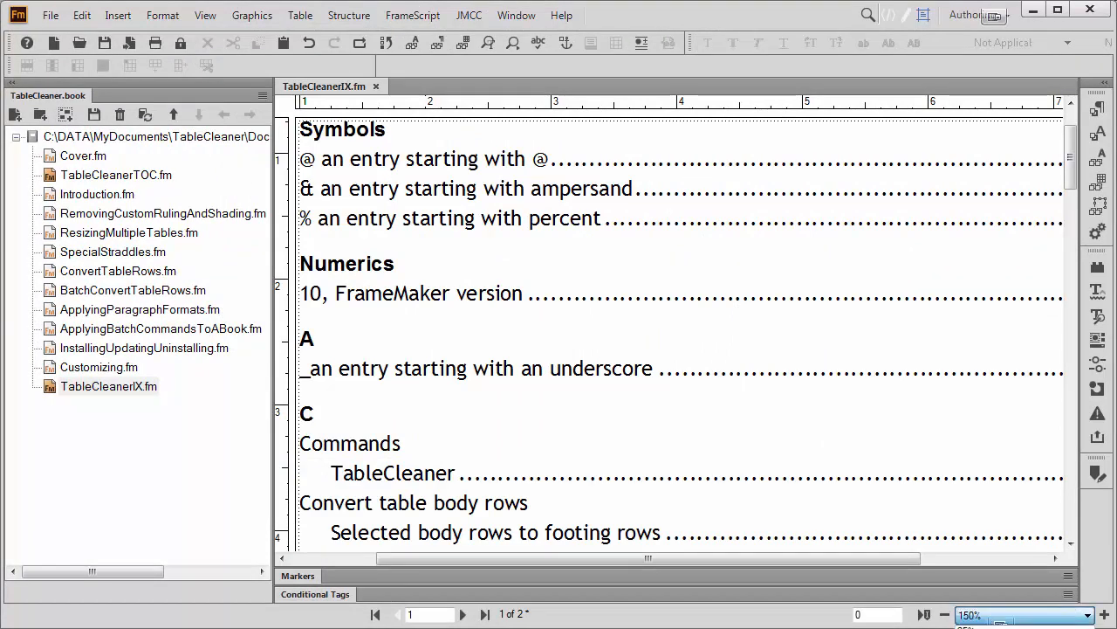
{"action": "left_click", "coordinate": [969, 626]}
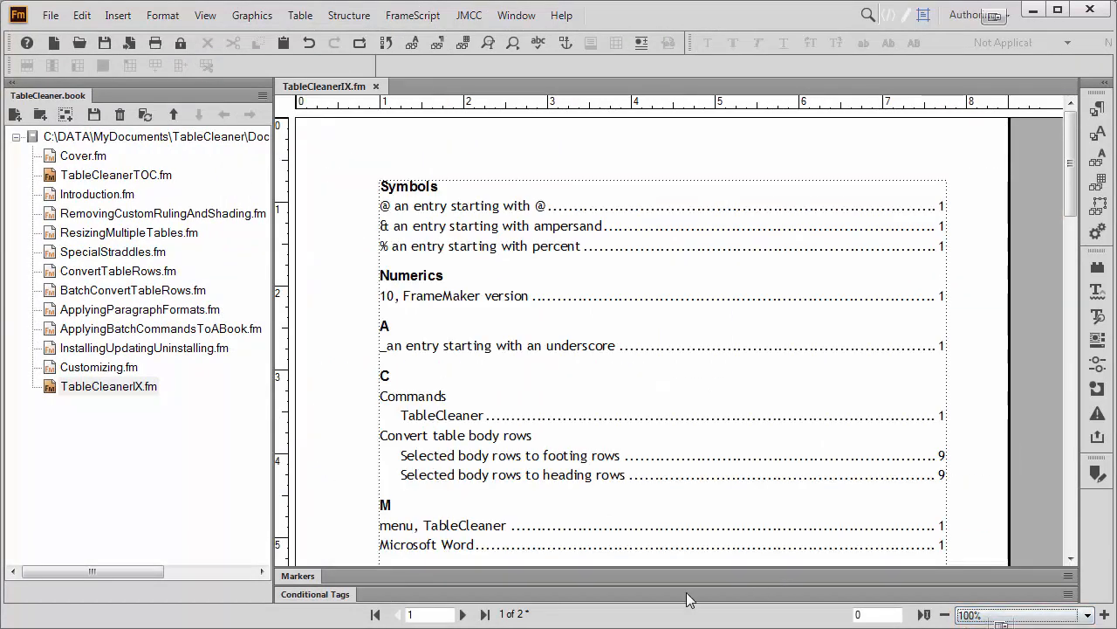
{"action": "left_click", "coordinate": [145, 115]}
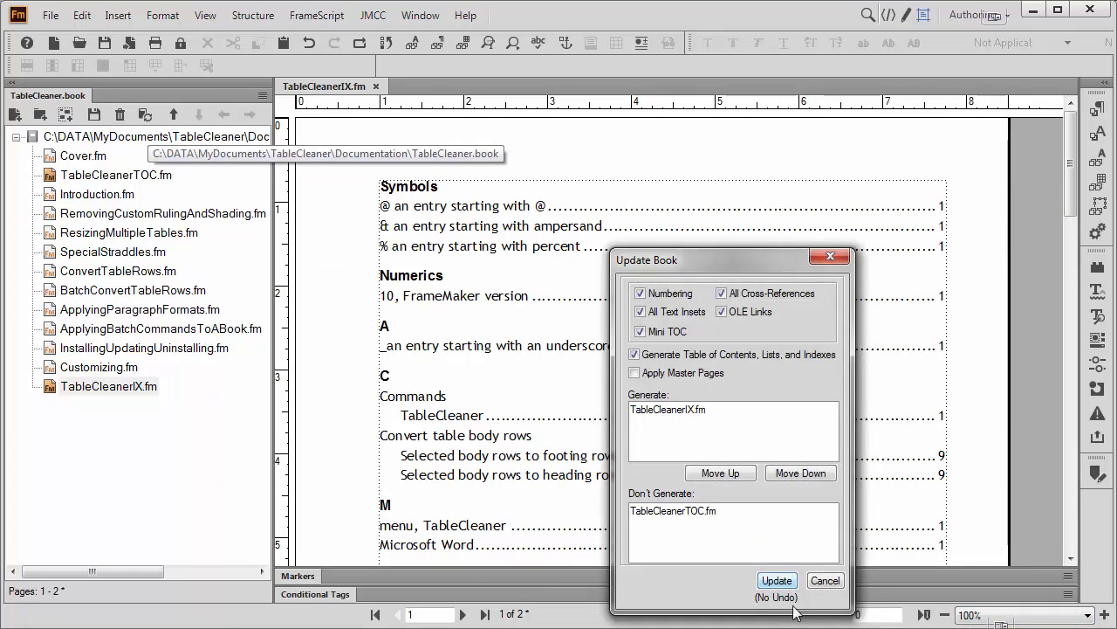
{"action": "left_click", "coordinate": [777, 582]}
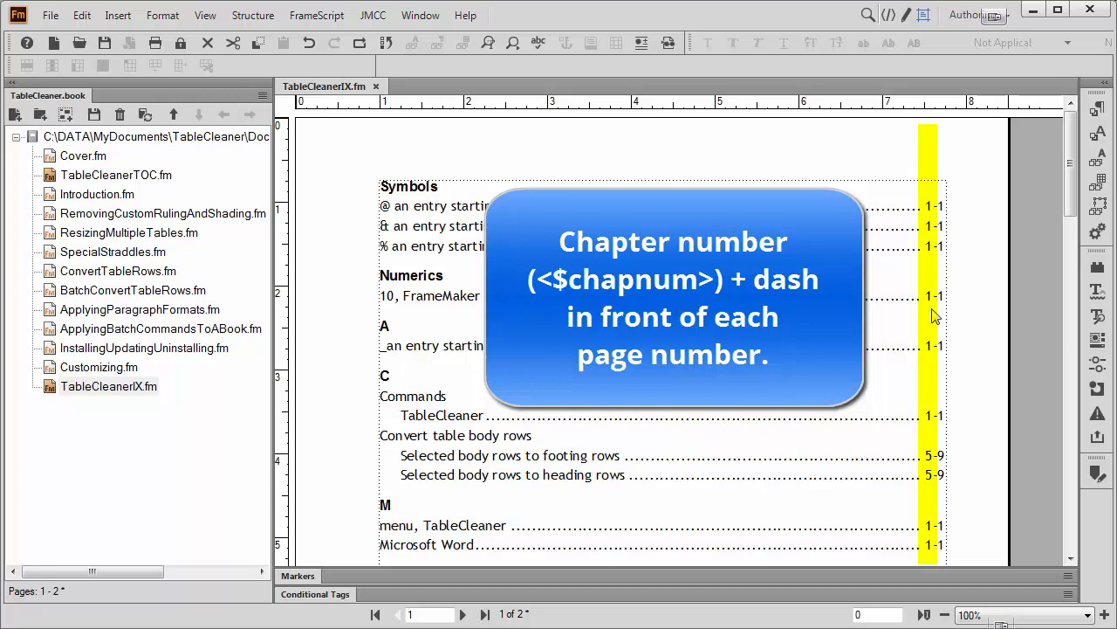
{"action": "left_click", "coordinate": [924, 458]}
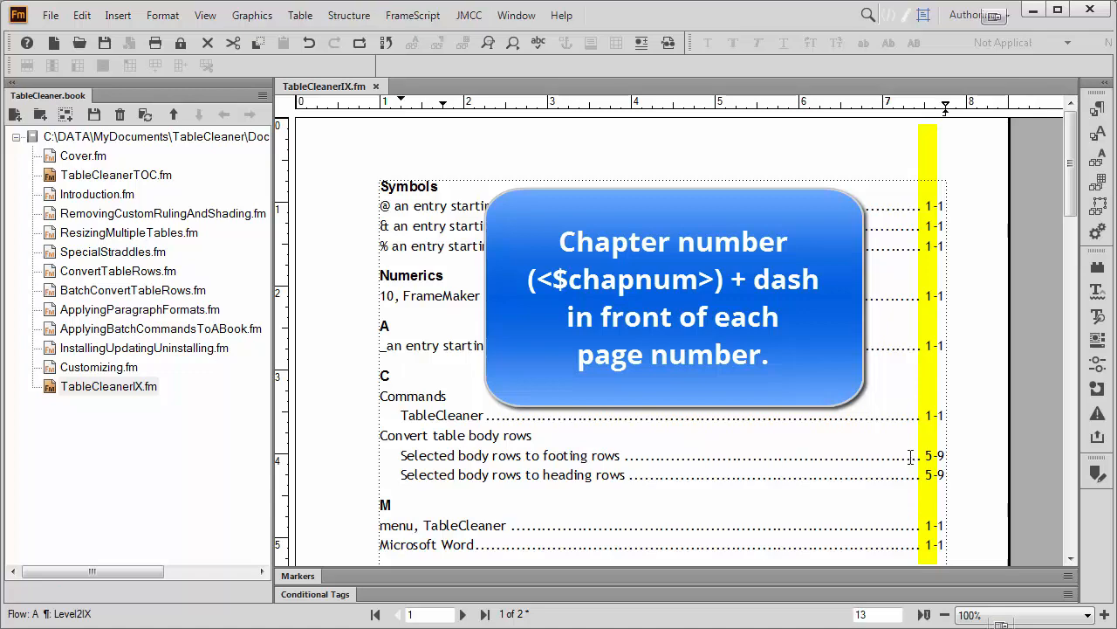
- Display the IX reference page again and delete the <$chapnum> building block and hyphen in front of <$pagenum> in the IndexIX paragraph
{"action": "scroll", "coordinate": [915, 463], "scroll_direction": "down", "scroll_amount": 2}
{"action": "scroll", "coordinate": [915, 462], "scroll_direction": "down", "scroll_amount": 9}
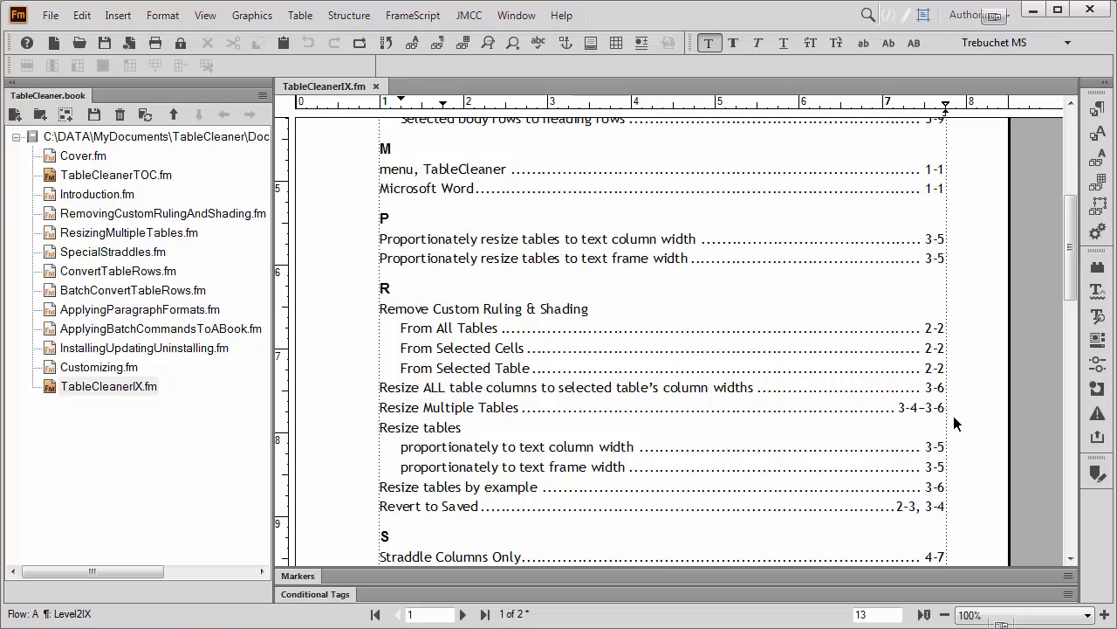
{"action": "scroll", "coordinate": [964, 475], "scroll_direction": "down", "scroll_amount": 2}
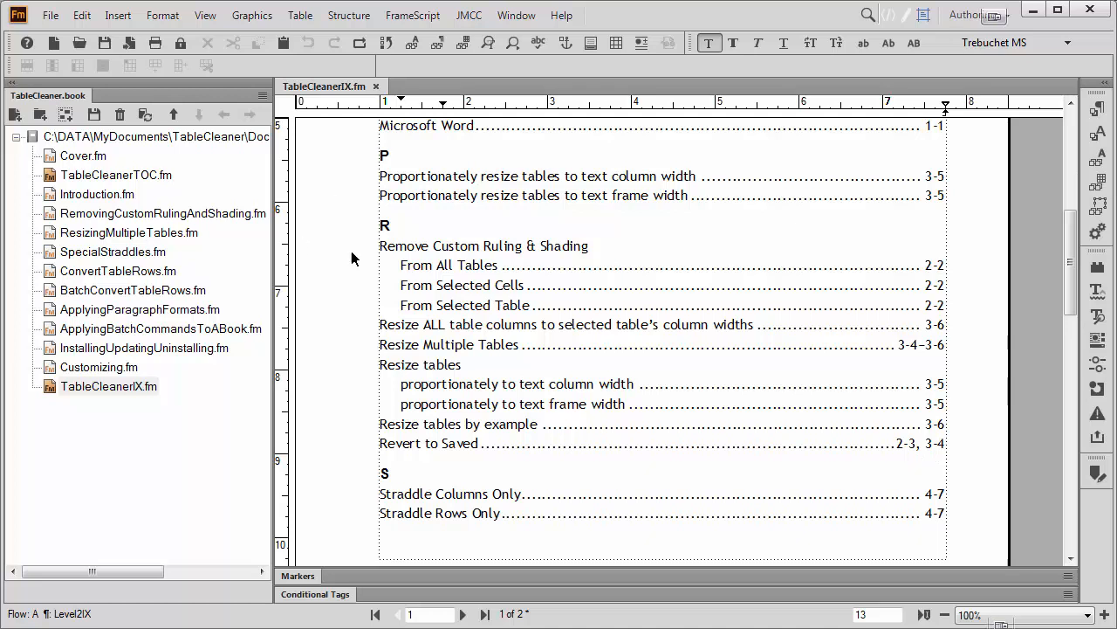
{"action": "left_click", "coordinate": [205, 15]}
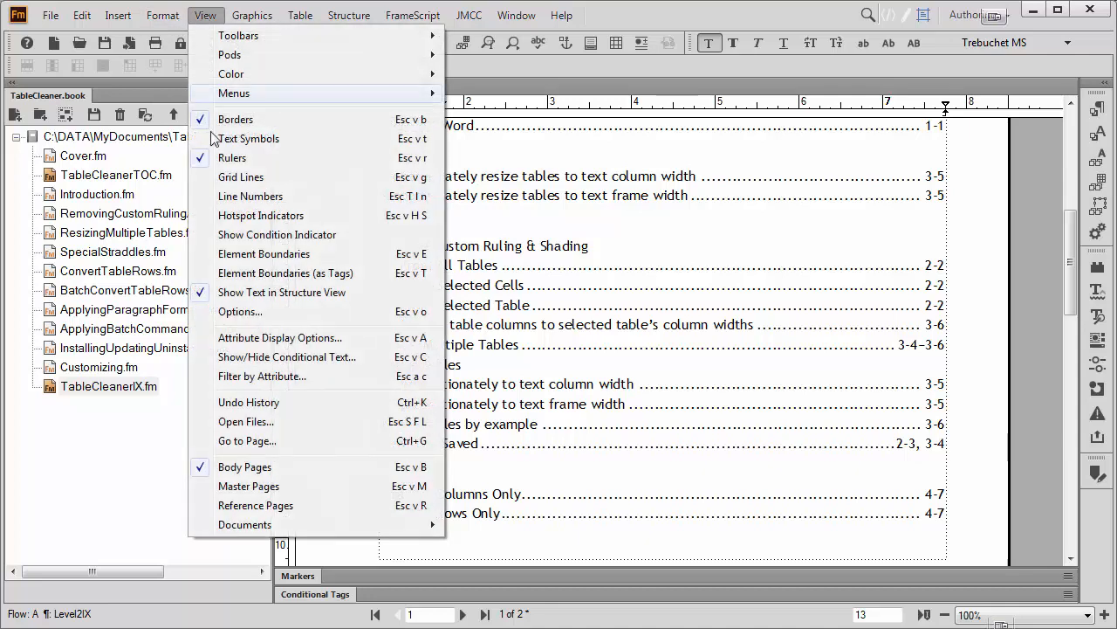
{"action": "left_click", "coordinate": [234, 504]}
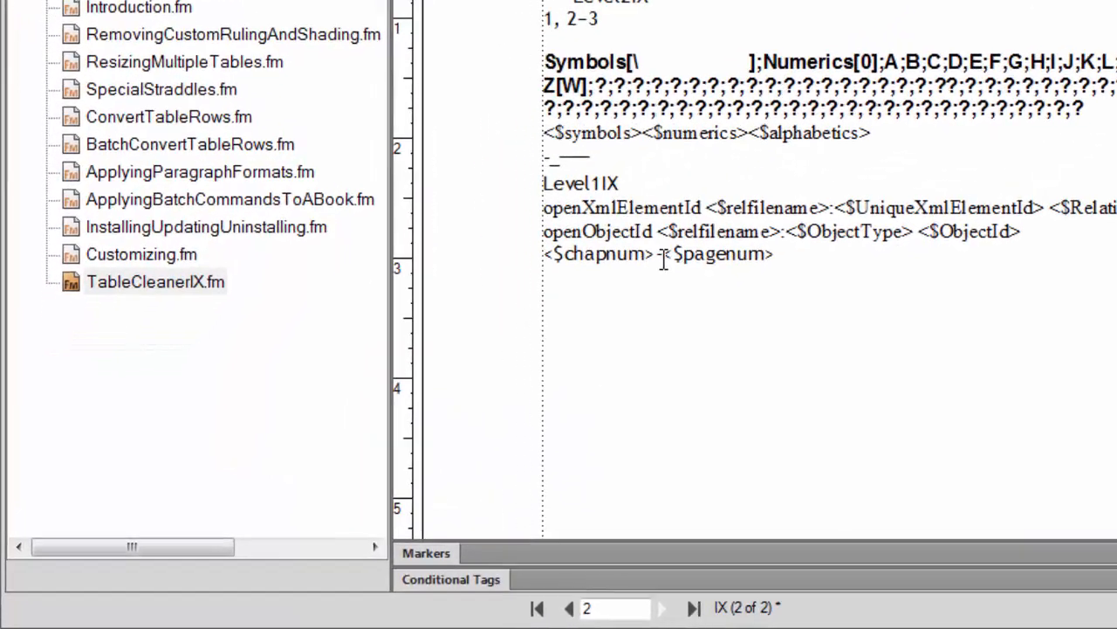
{"action": "left_click_drag", "start_coordinate": [461, 368], "coordinate": [407, 367]}
{"action": "left_click_drag", "start_coordinate": [669, 199], "coordinate": [599, 219]}
{"action": "key", "text": "Delete"}
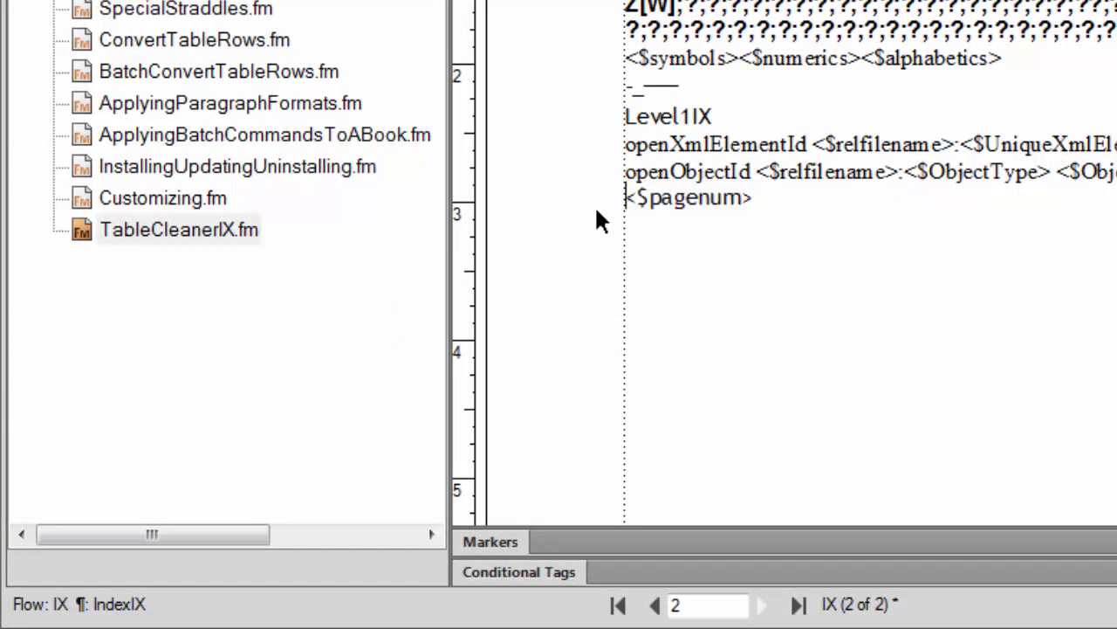
- Enclose <$pagenum> in square brackets and put the word "see" with a space before it, giving "see [<$pagenum>]"
{"action": "type", "text": "["}
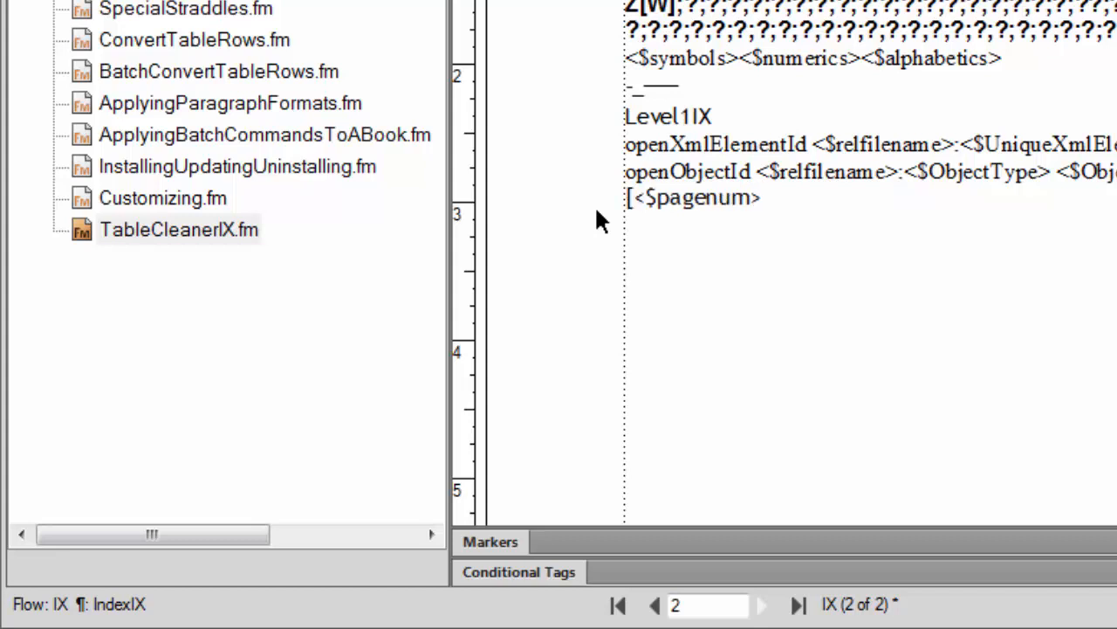
{"action": "left_click", "coordinate": [855, 201]}
{"action": "type", "text": "]"}
{"action": "type", "text": "see"}
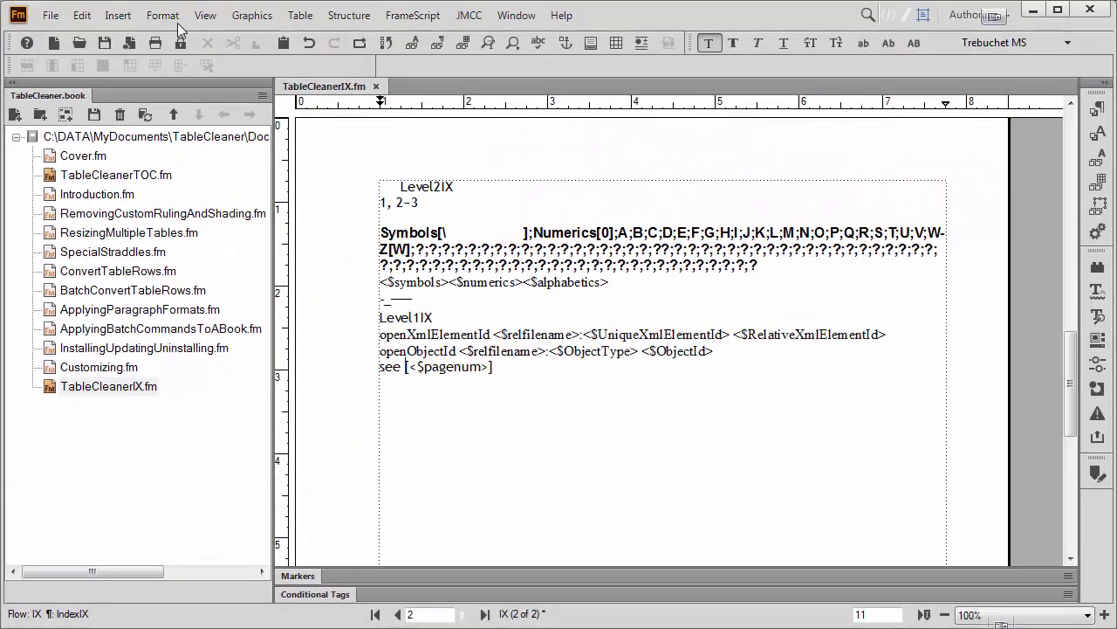
- Switch back to the body pages and update the book to regenerate TableCleanerIX.fm with the new page number format
{"action": "left_click", "coordinate": [195, 17]}
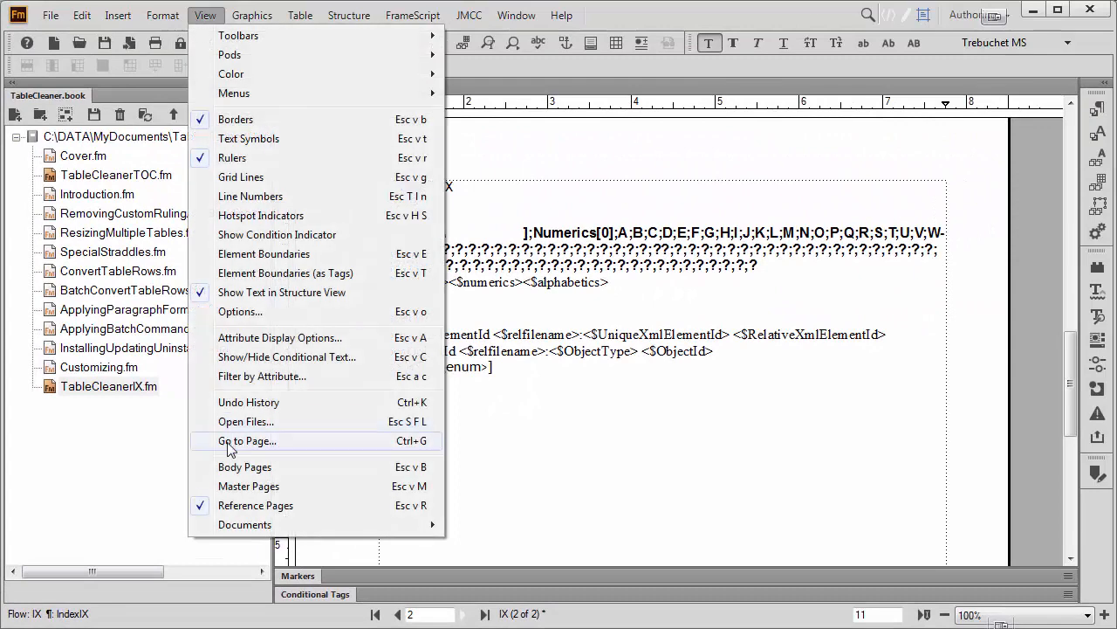
{"action": "left_click", "coordinate": [234, 466]}
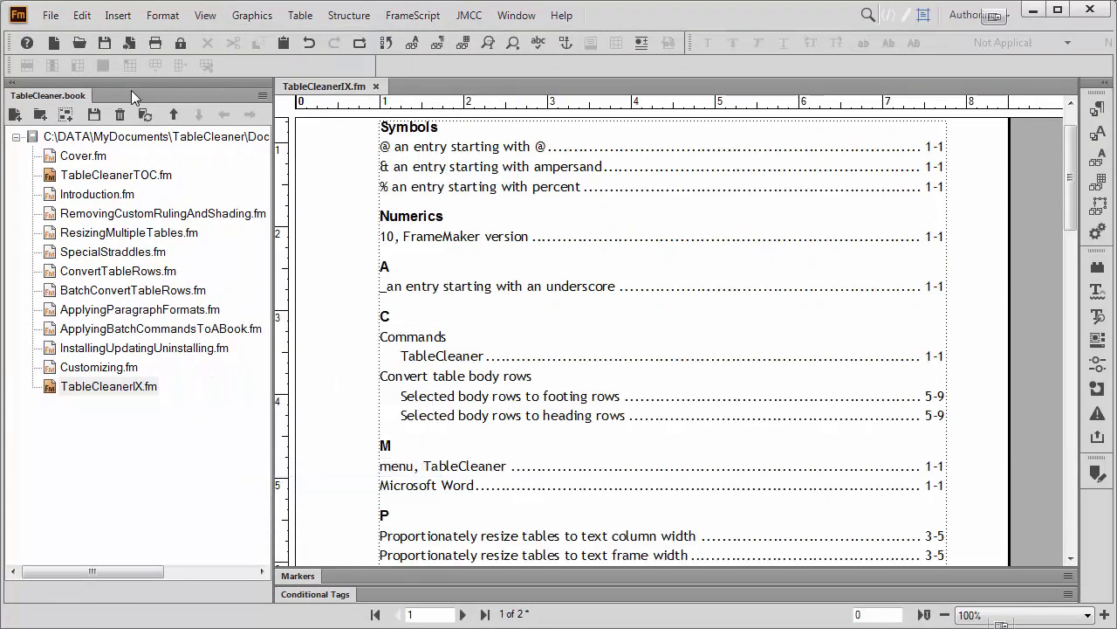
{"action": "left_click", "coordinate": [146, 115]}
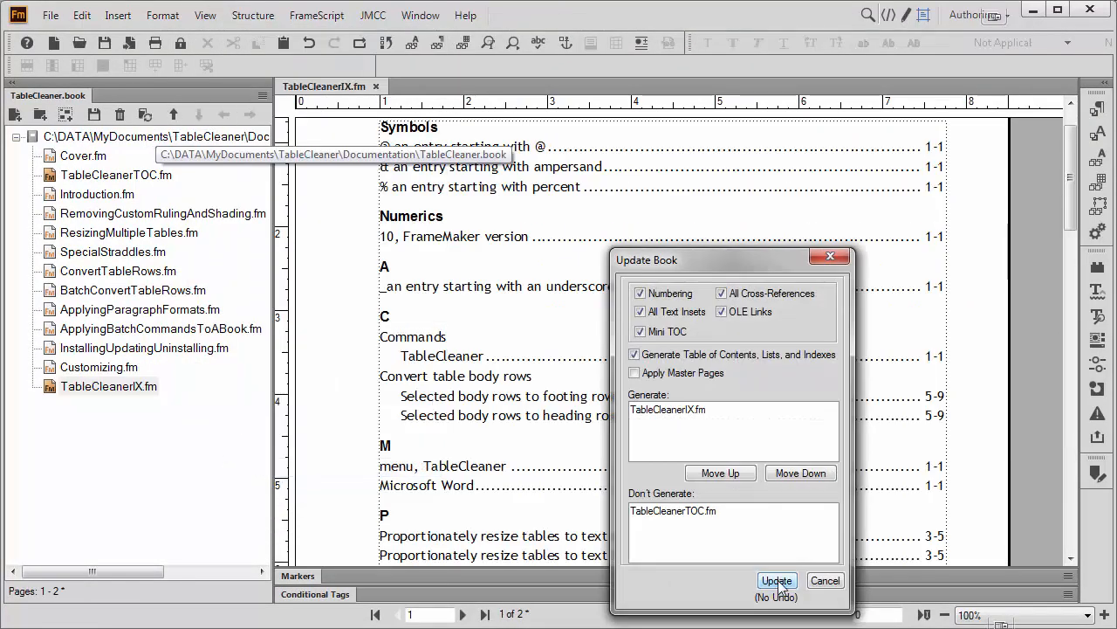
{"action": "left_click", "coordinate": [778, 580]}
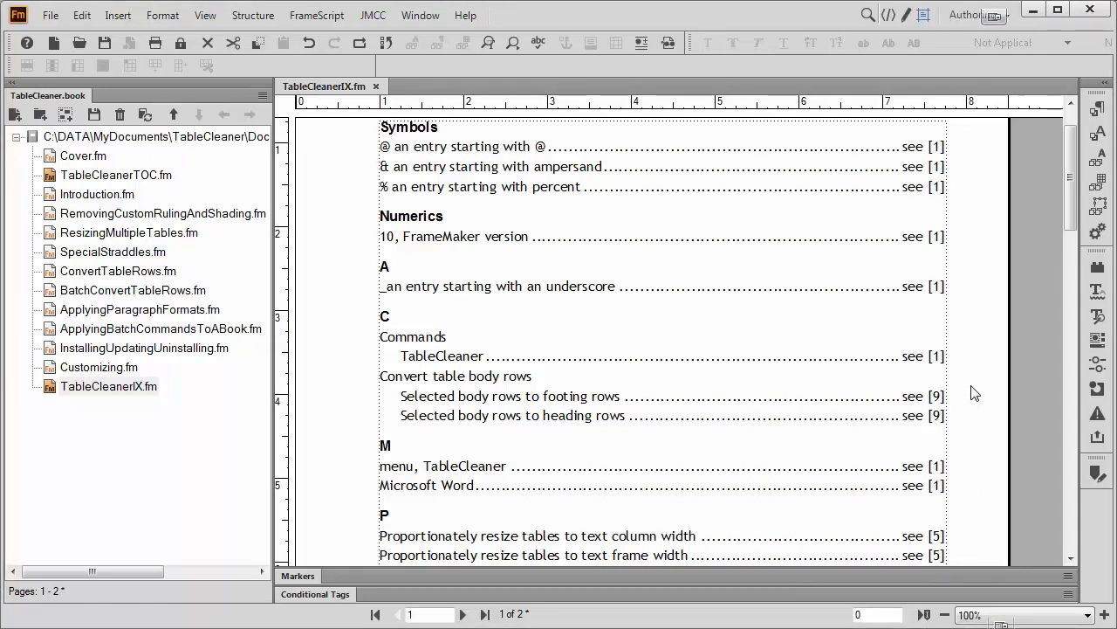
{"action": "left_click_drag", "start_coordinate": [1070, 209], "coordinate": [1066, 320]}
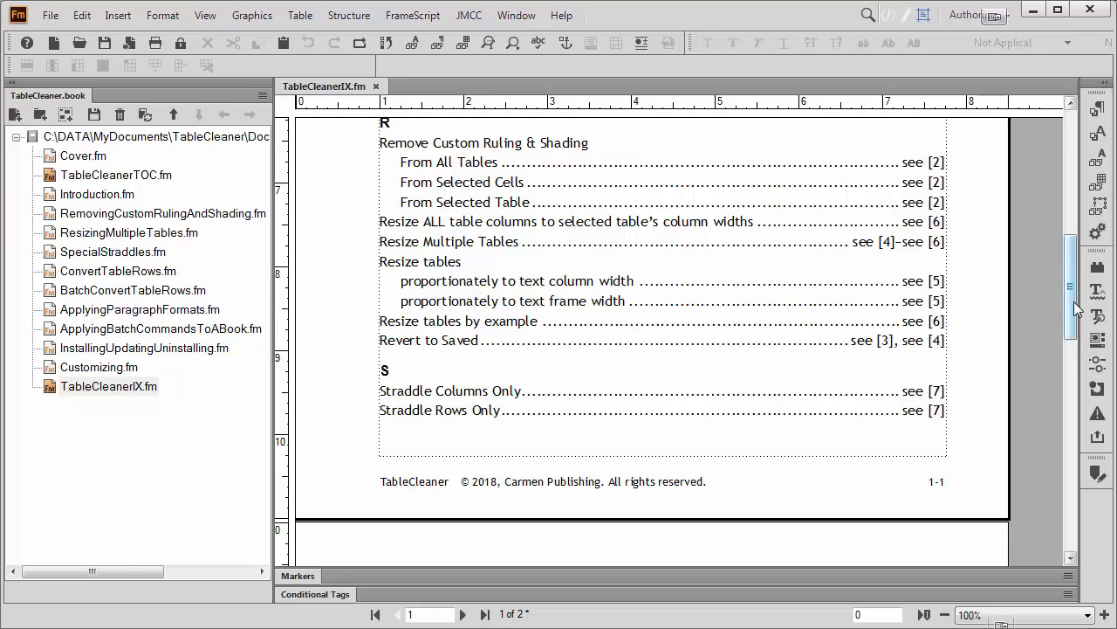
{"action": "scroll", "coordinate": [1072, 340], "scroll_direction": "down", "scroll_amount": 3}
{"action": "left_click_drag", "start_coordinate": [1075, 343], "coordinate": [1067, 179]}
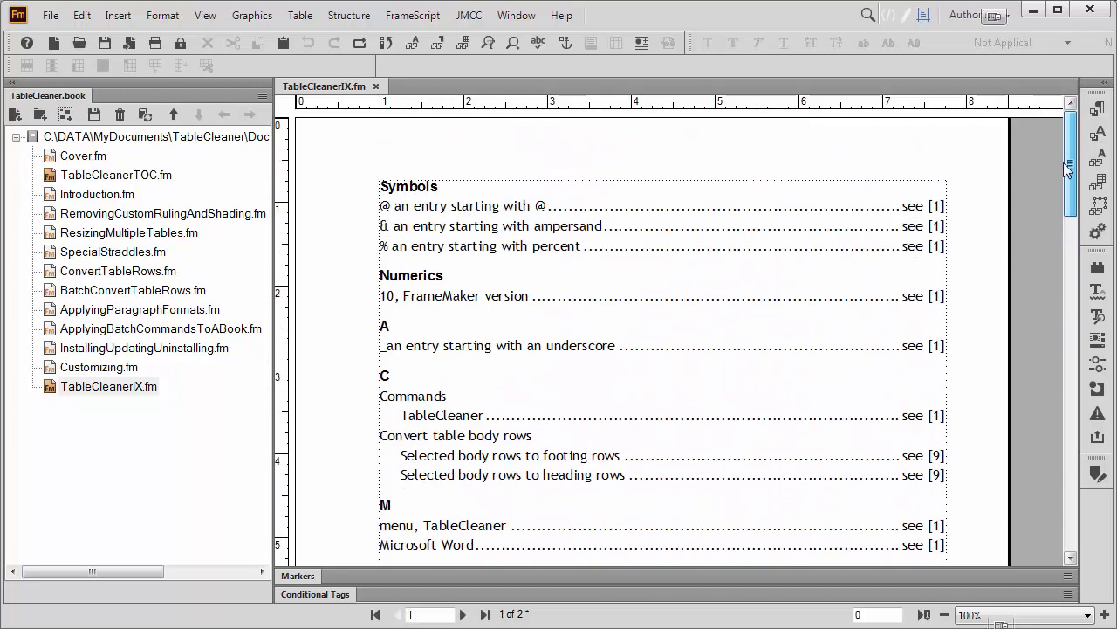